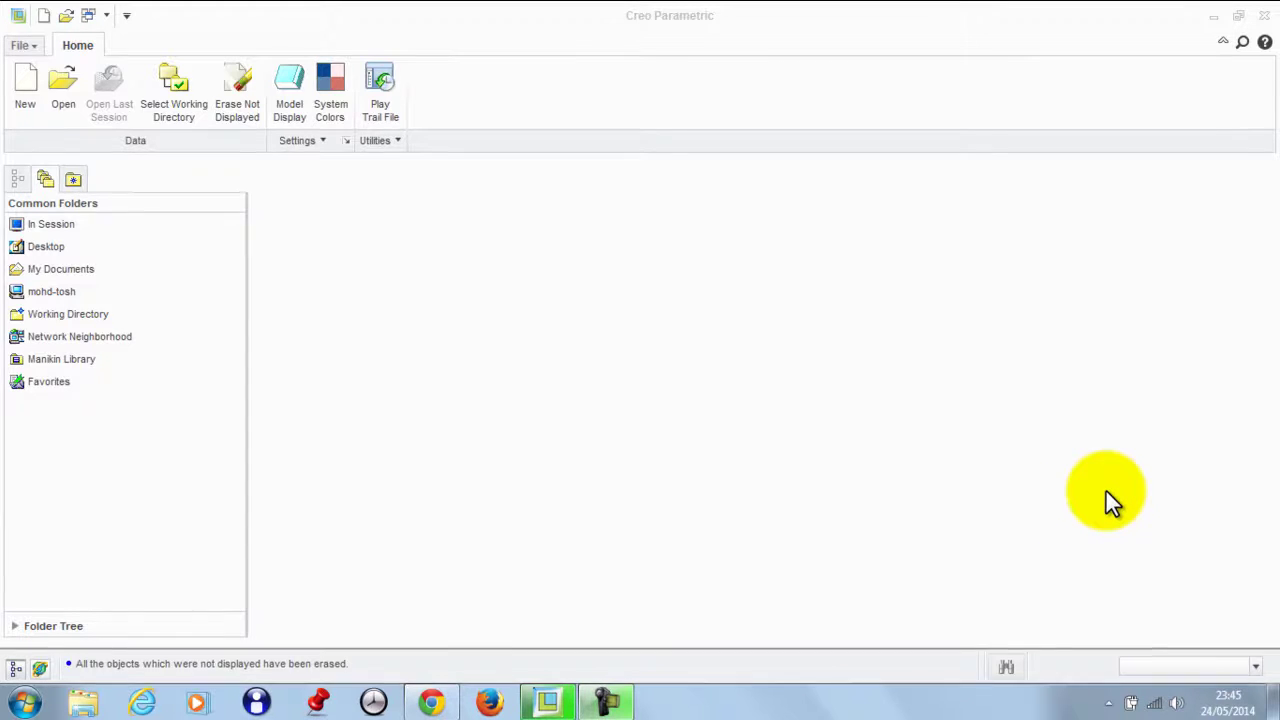
Step: Create new assembly ASM0001 and show its features in the model tree
click(40, 85)
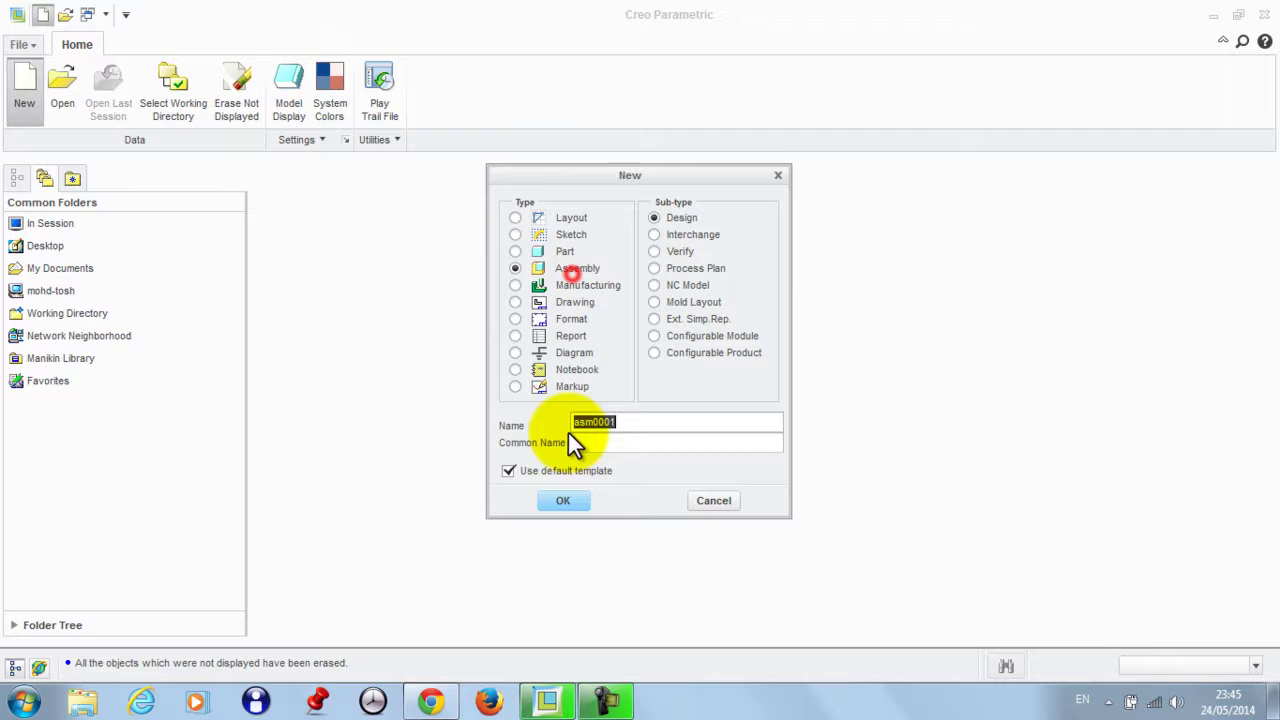
click(588, 500)
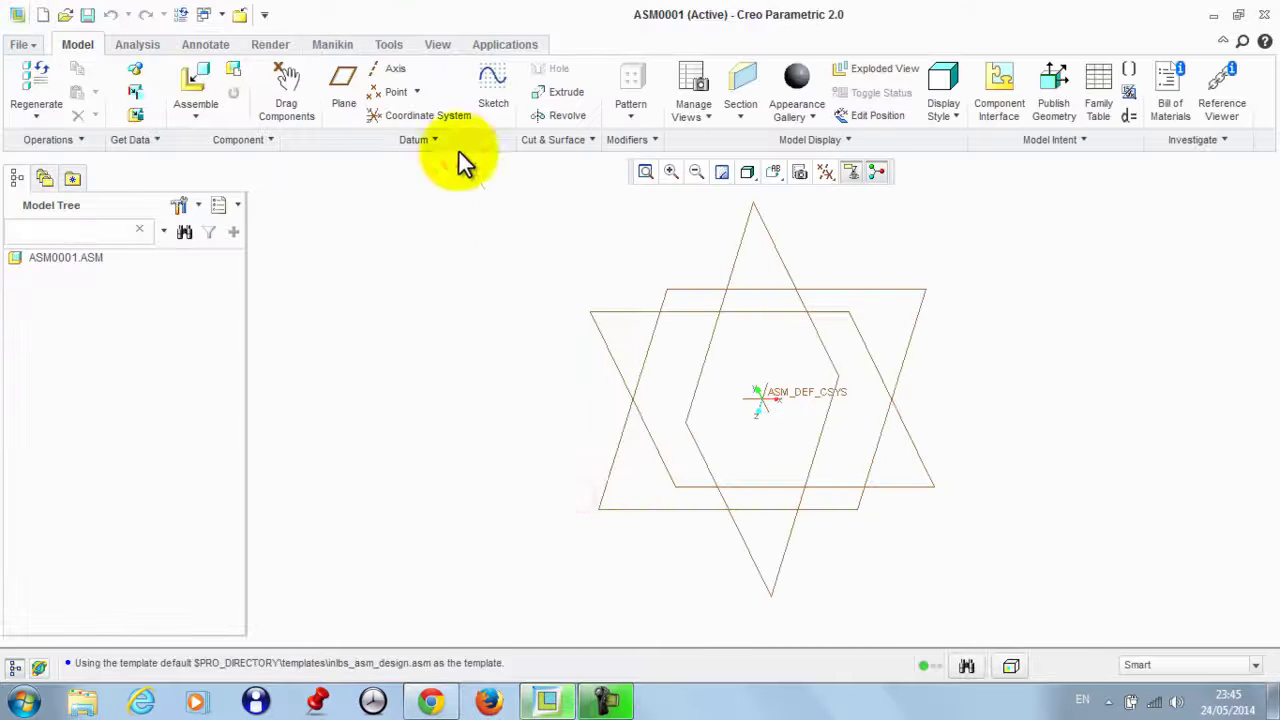
click(179, 205)
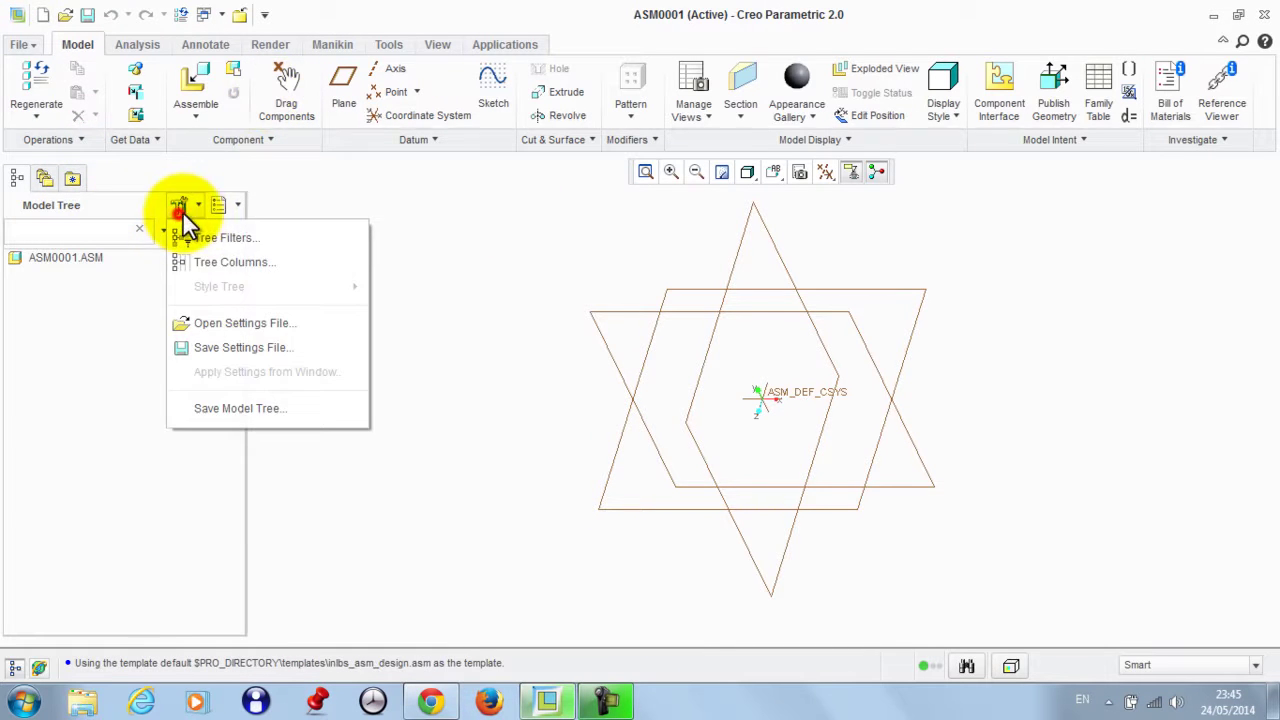
click(225, 235)
click(420, 229)
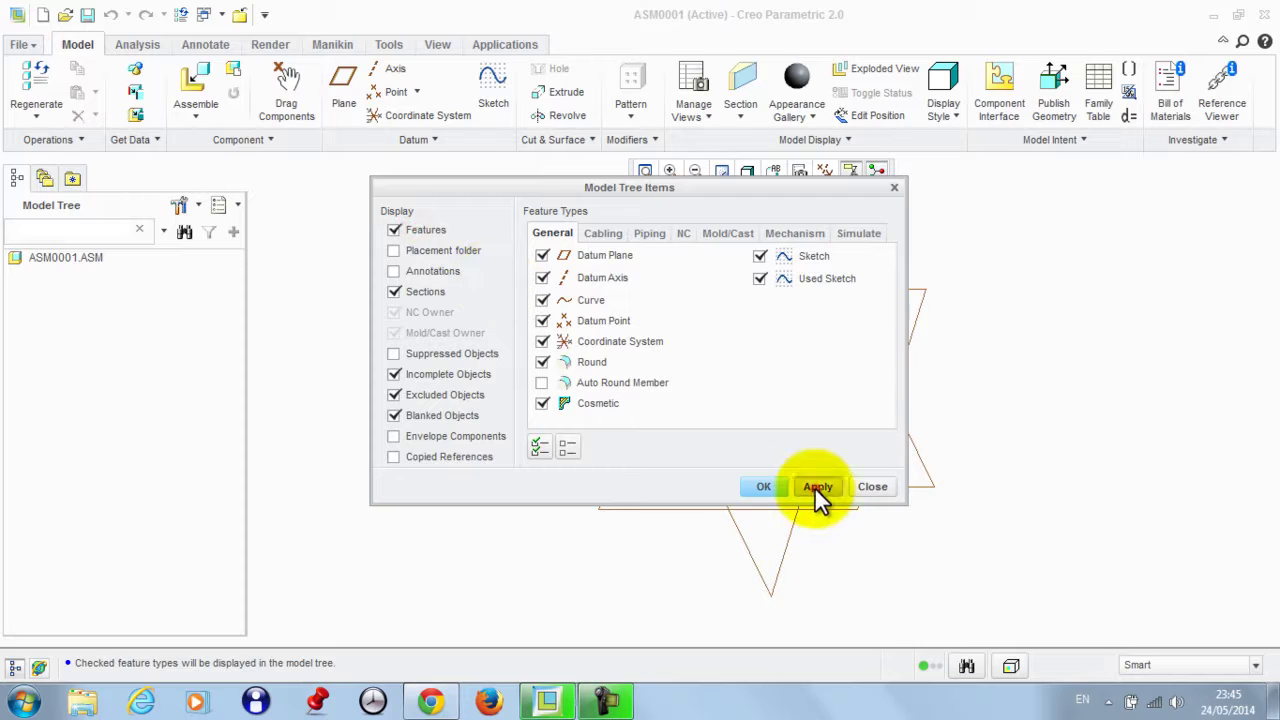
click(763, 486)
Step: Switch ASM0001's units to mmKs, interpreting existing dimensions unchanged
click(22, 45)
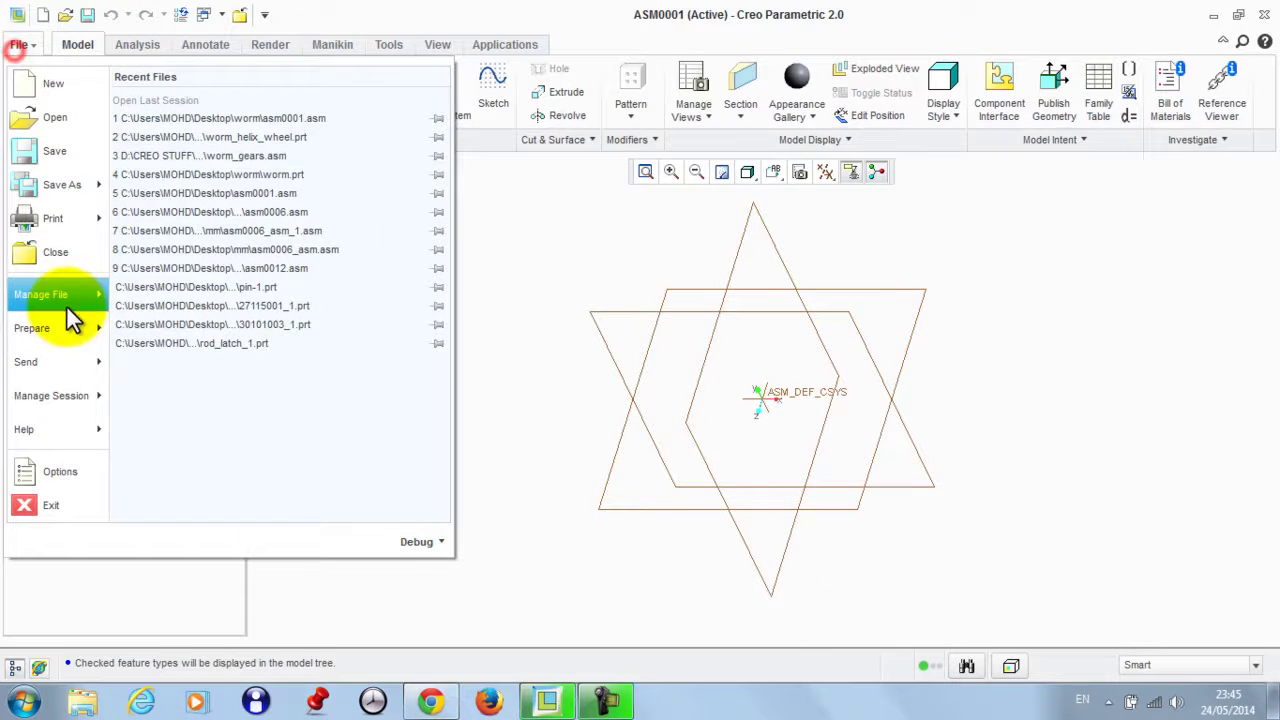
mouse_move(58, 333)
click(225, 124)
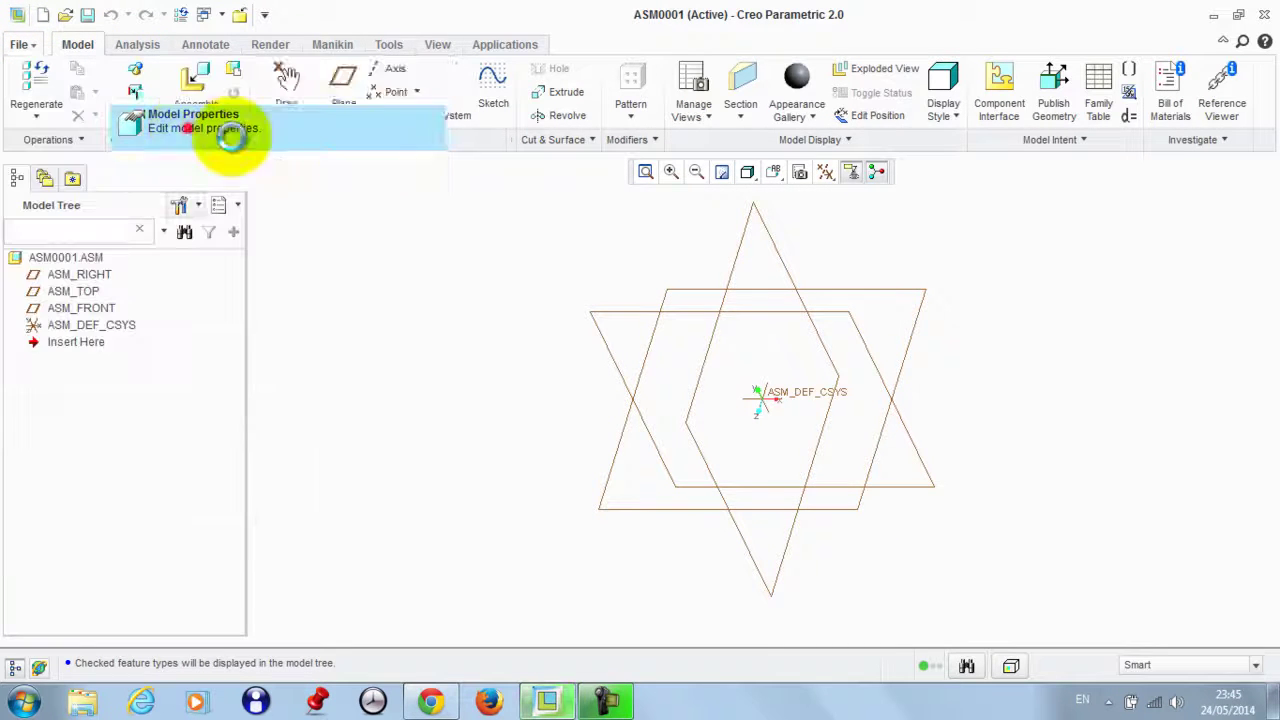
click(927, 90)
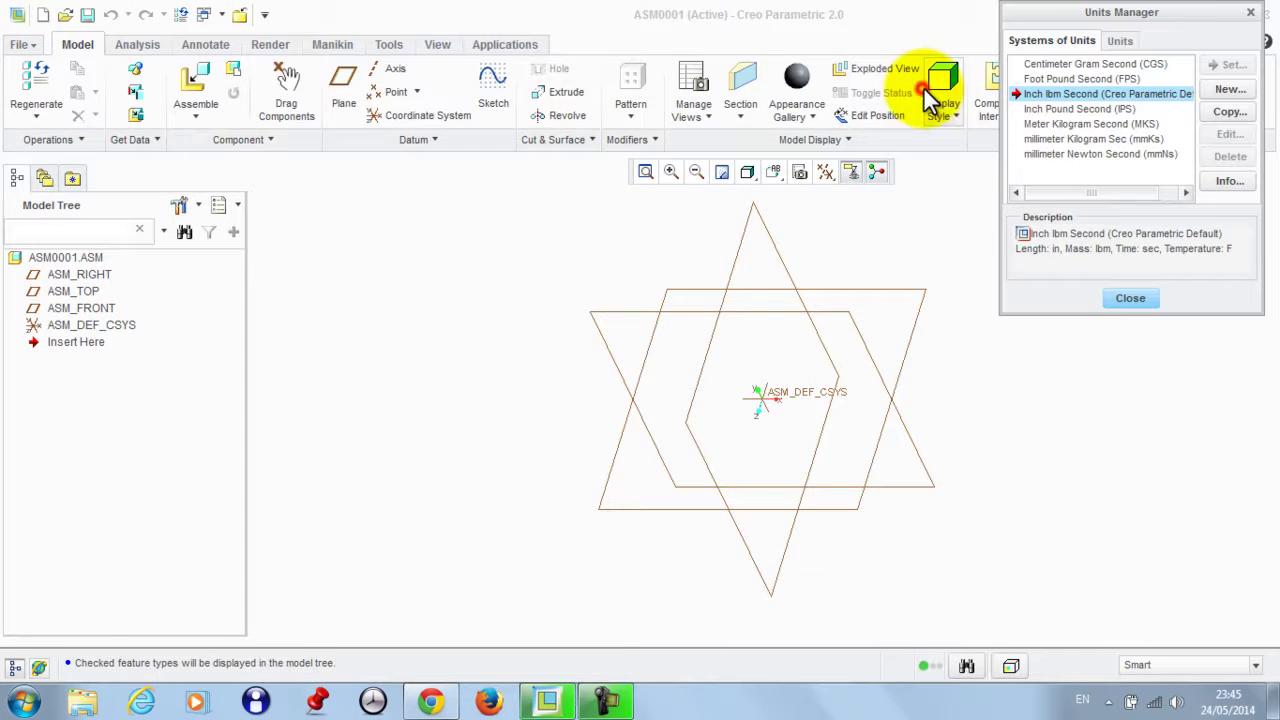
click(1060, 139)
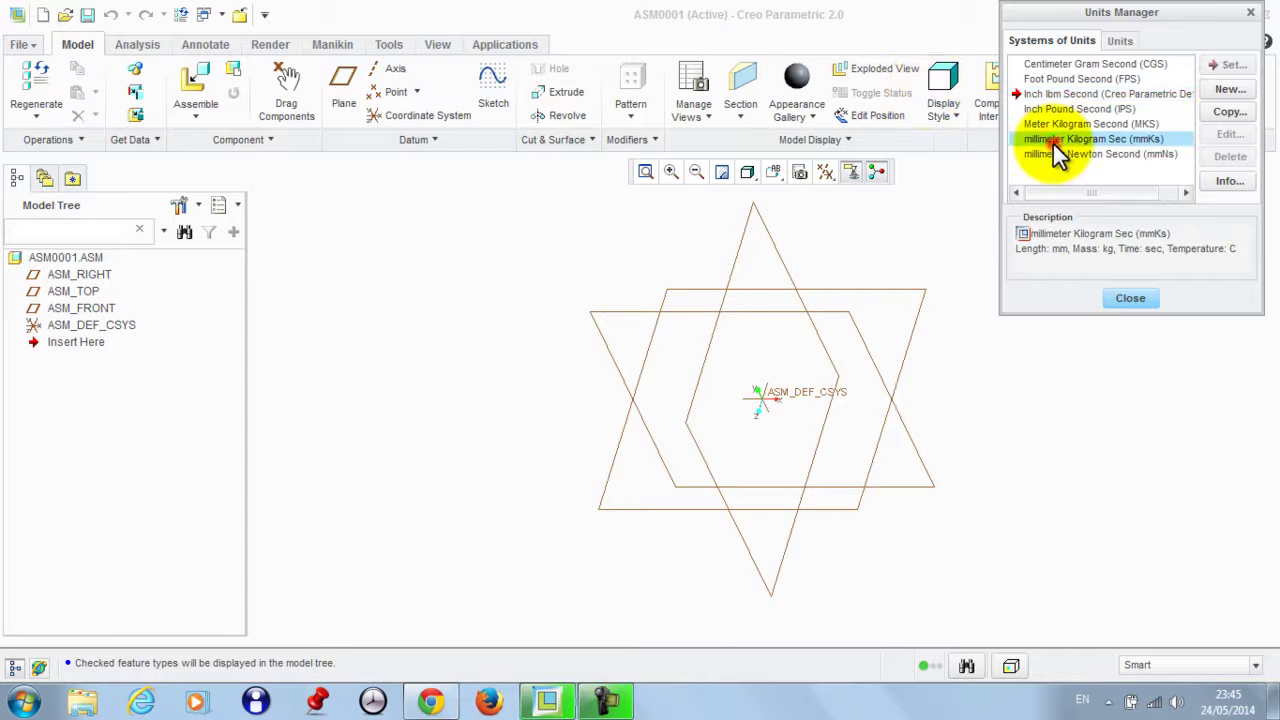
click(1228, 66)
click(1020, 486)
click(1040, 537)
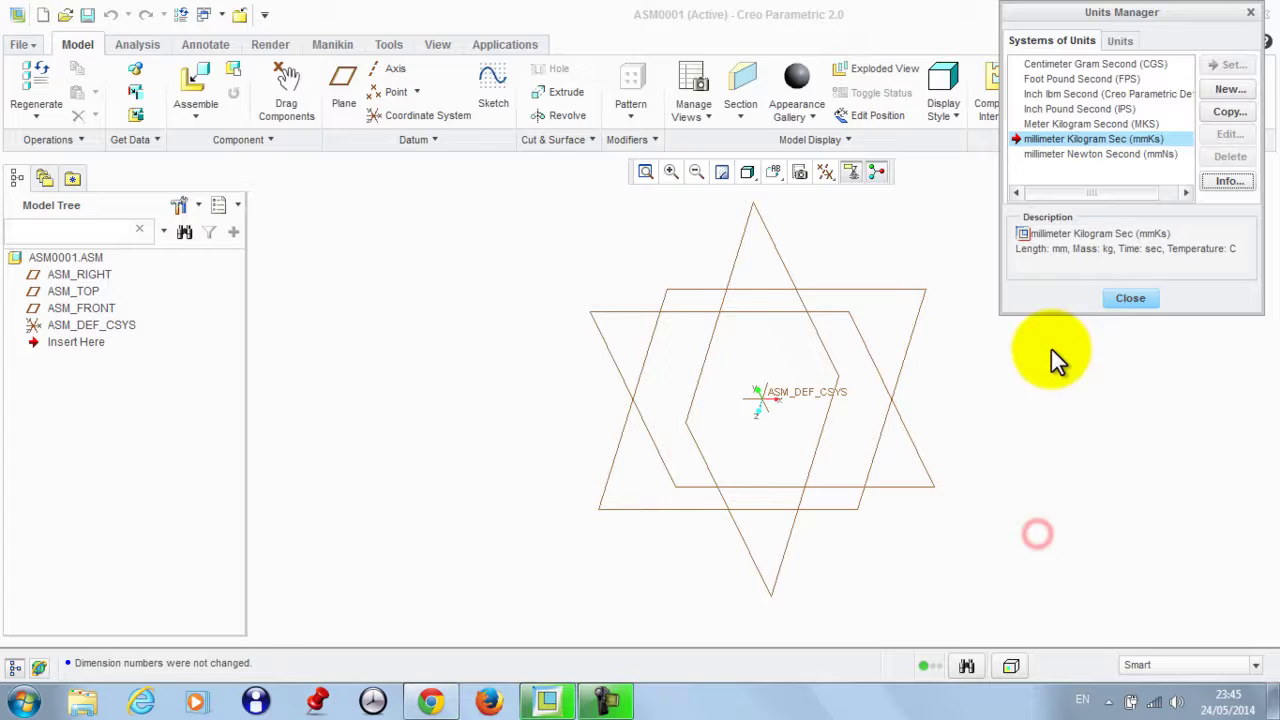
click(1115, 297)
click(987, 12)
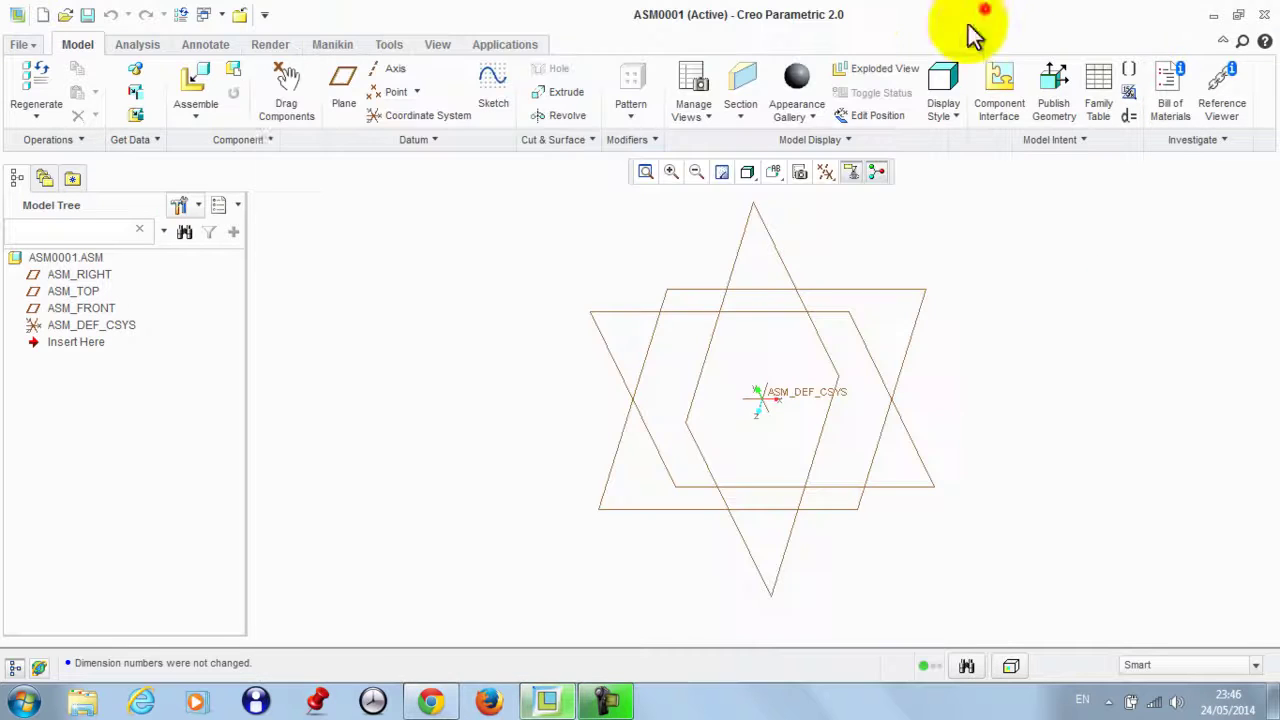
Step: Create part PRT0001 in the assembly, fixed with a Default constraint
click(234, 72)
click(1068, 540)
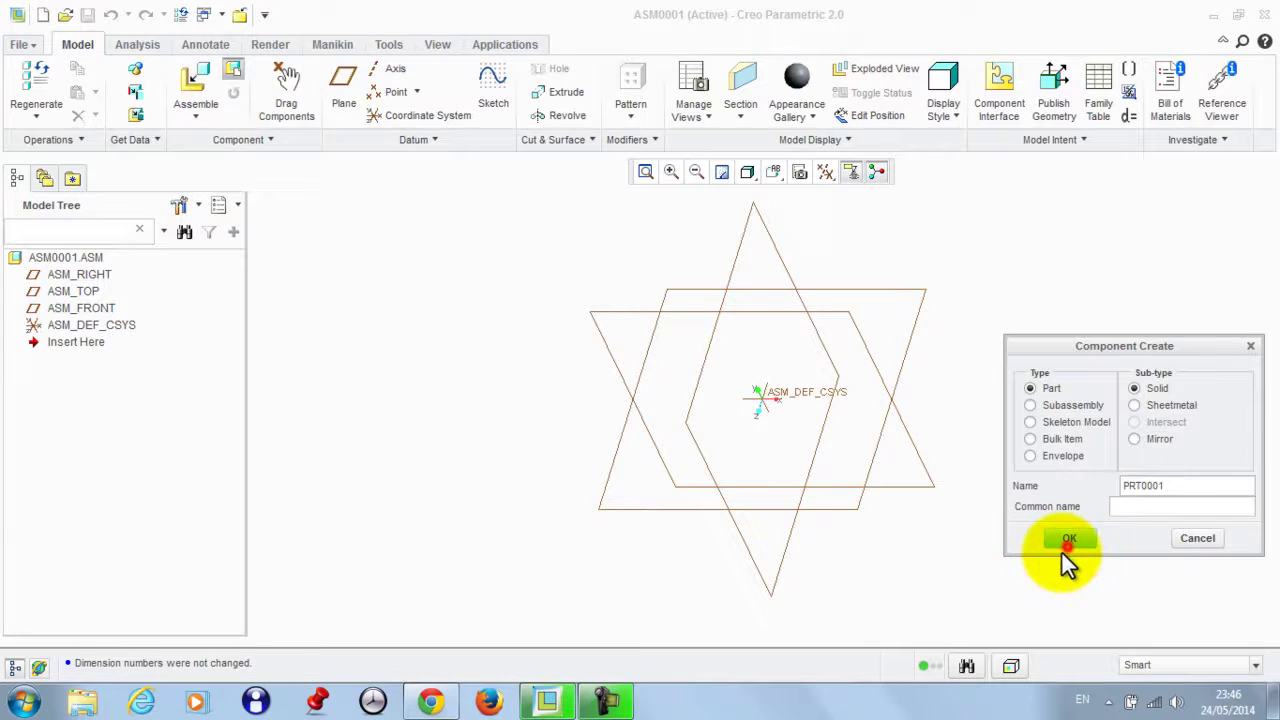
click(1086, 592)
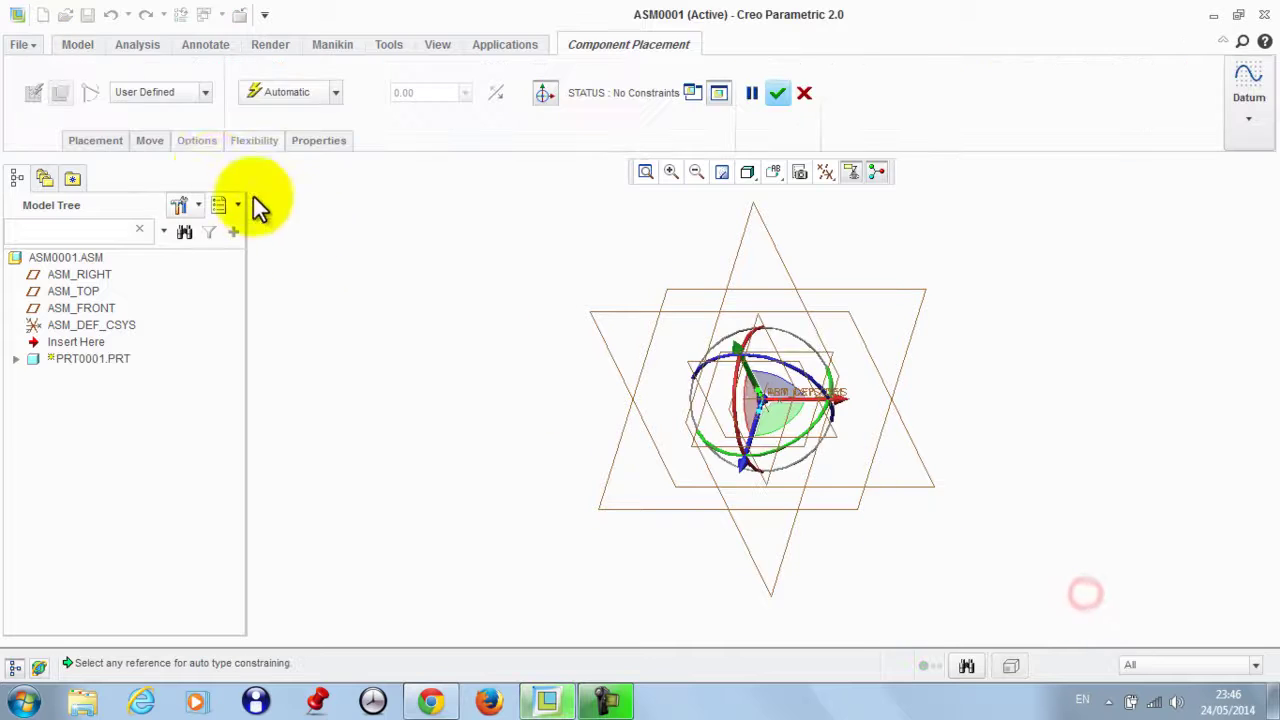
click(283, 94)
click(291, 323)
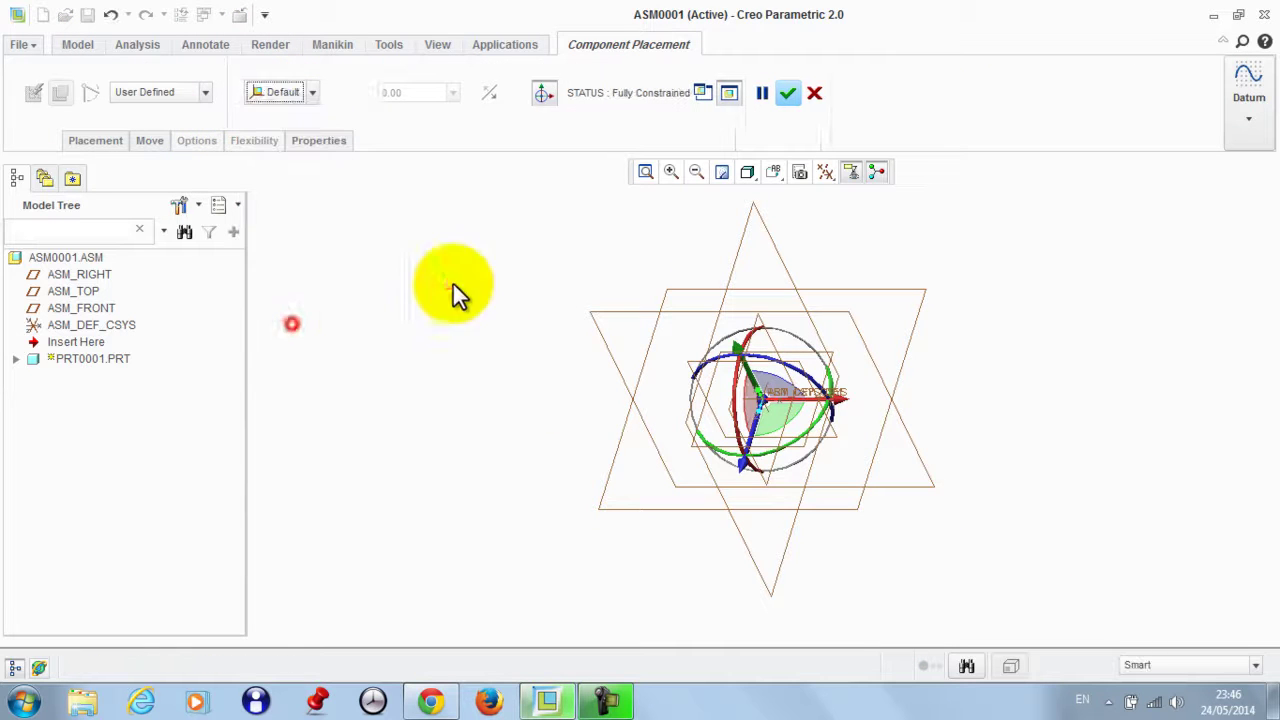
click(789, 94)
Step: Open PRT0001 in its own window and switch its units to mmKs
right_click(85, 349)
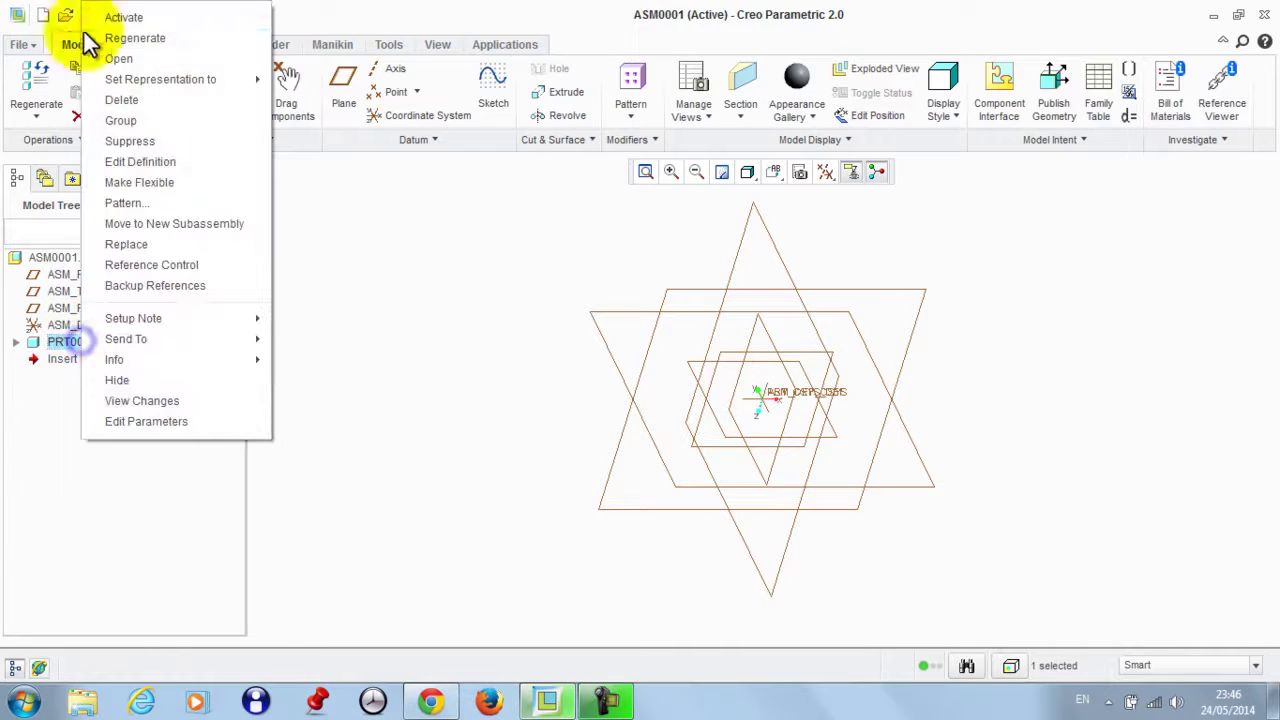
click(128, 56)
click(24, 48)
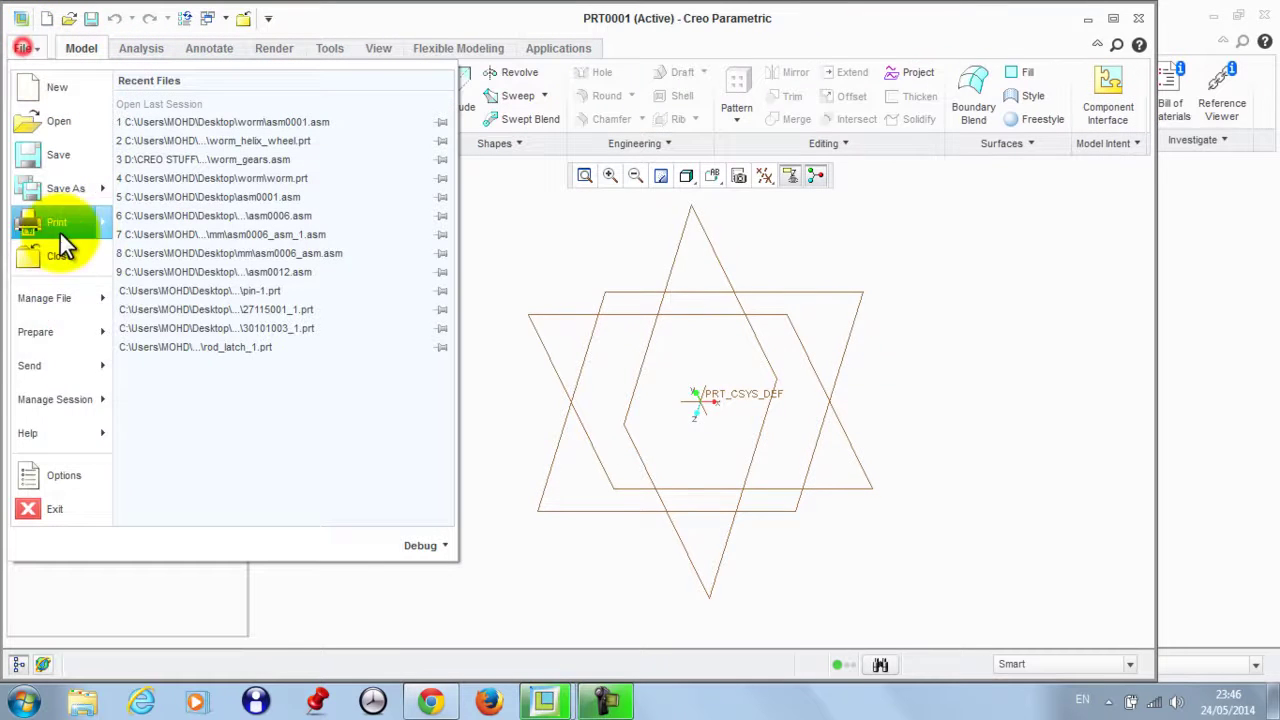
mouse_move(57, 332)
click(222, 128)
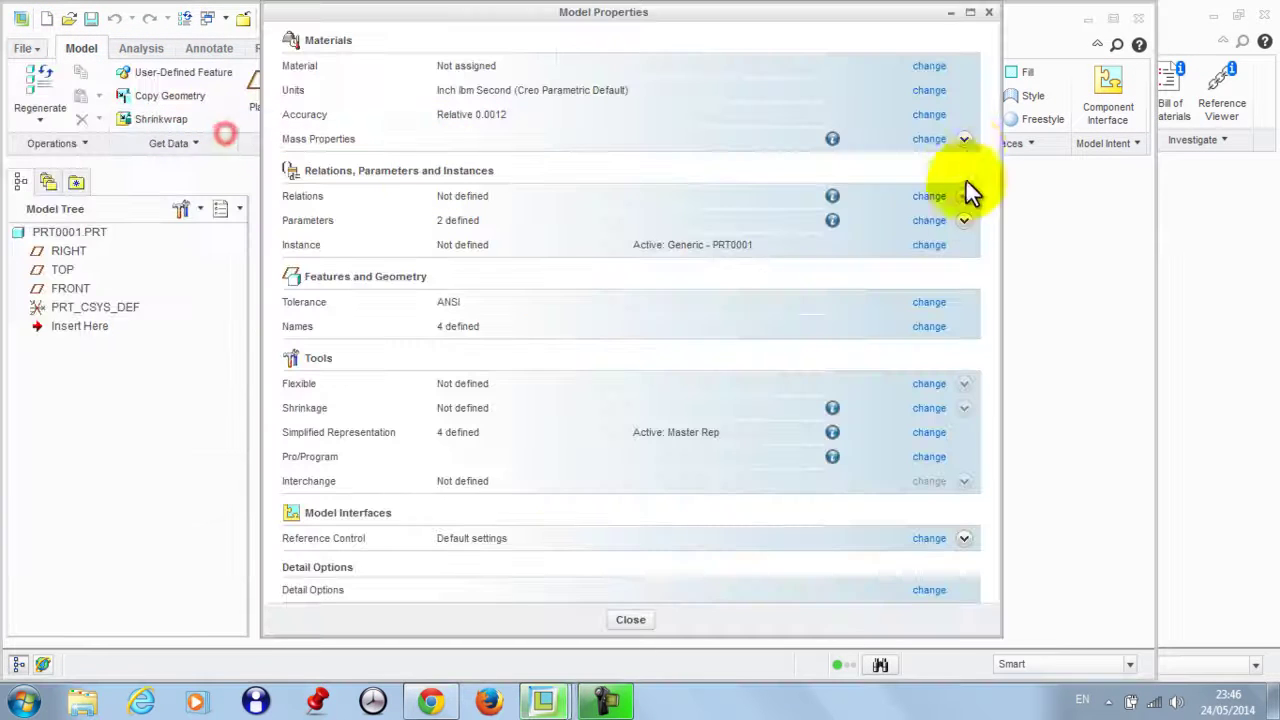
click(928, 91)
click(1075, 139)
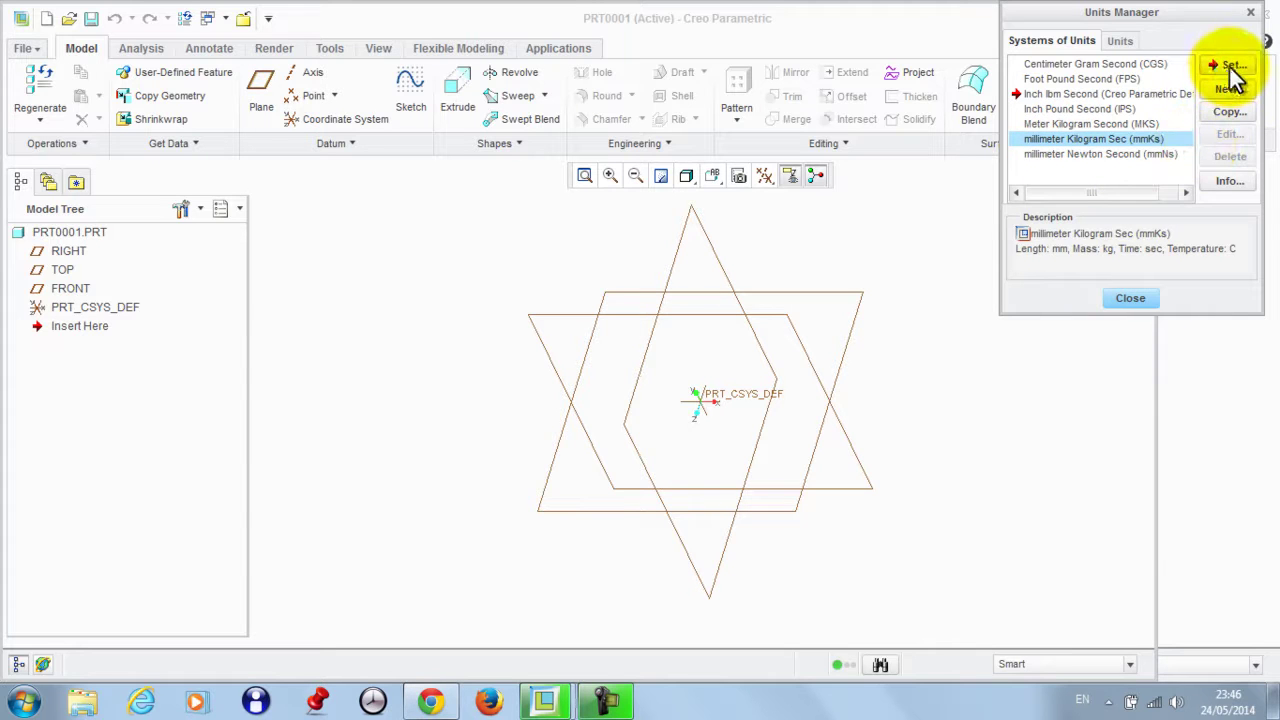
click(1232, 66)
click(1046, 538)
click(1130, 298)
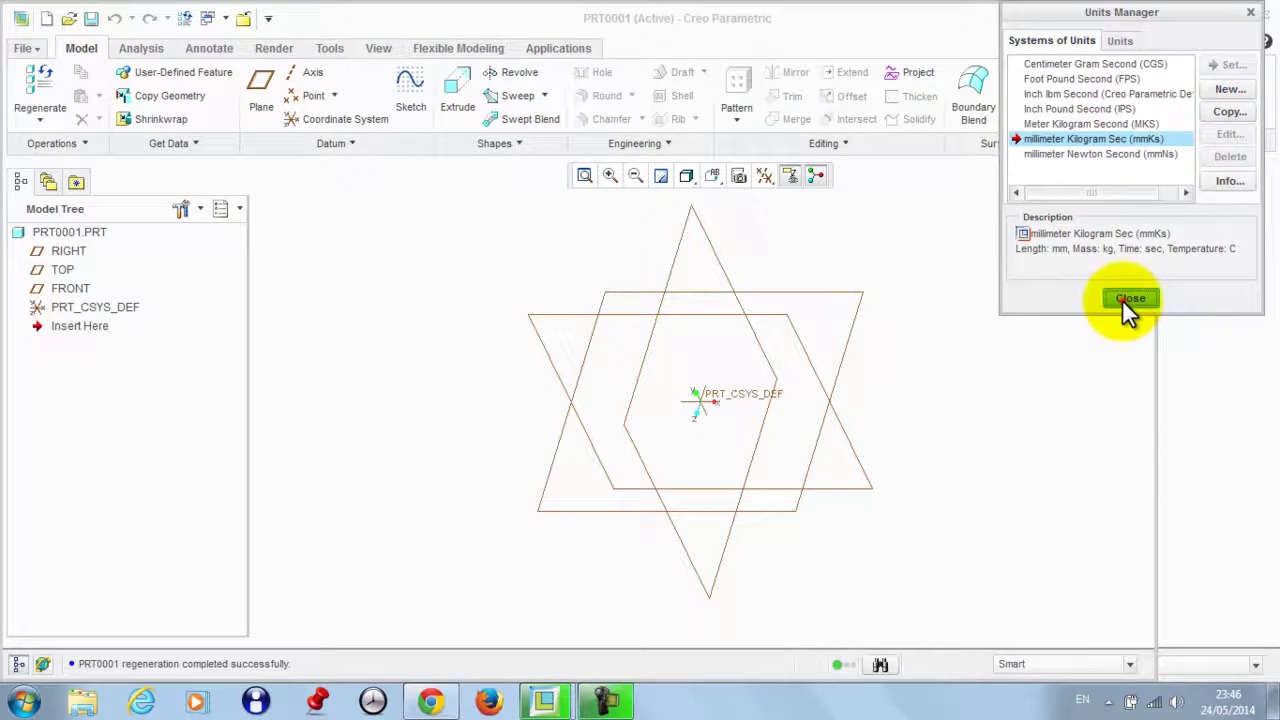
click(637, 619)
middle_drag(506, 457, 504, 411)
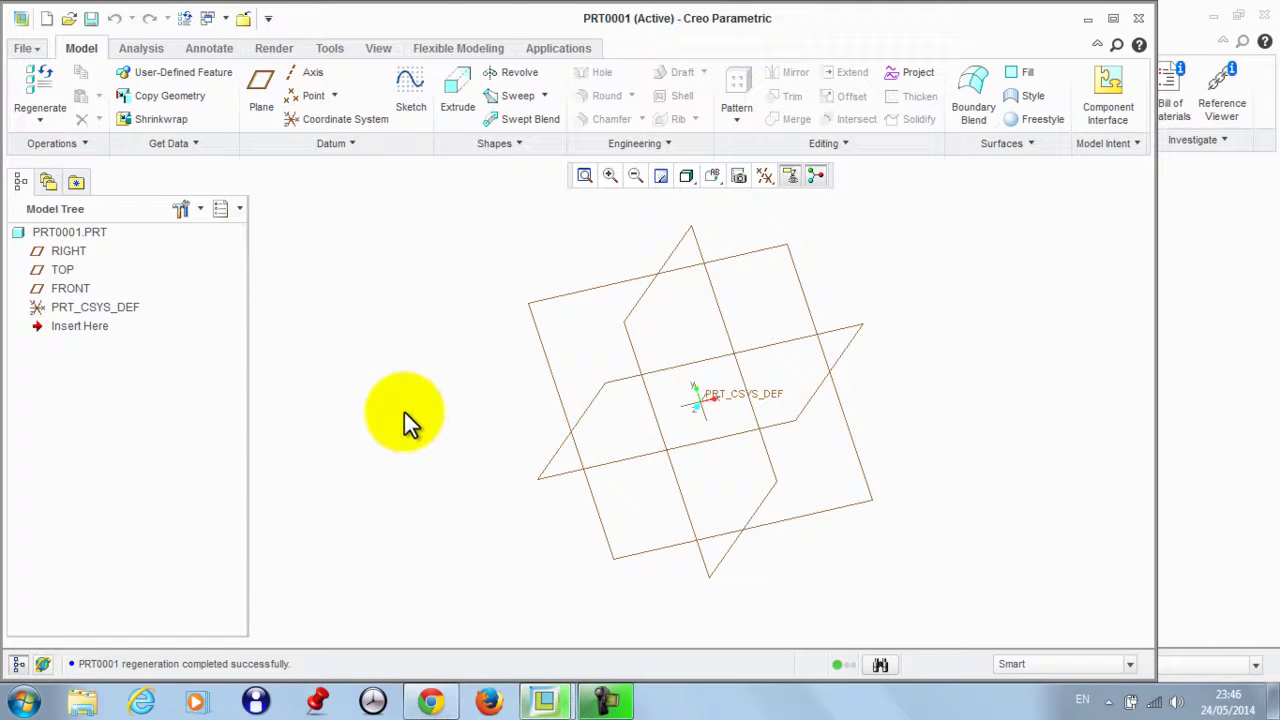
Step: Create datum axis A_1 through the TOP and RIGHT planes
click(305, 73)
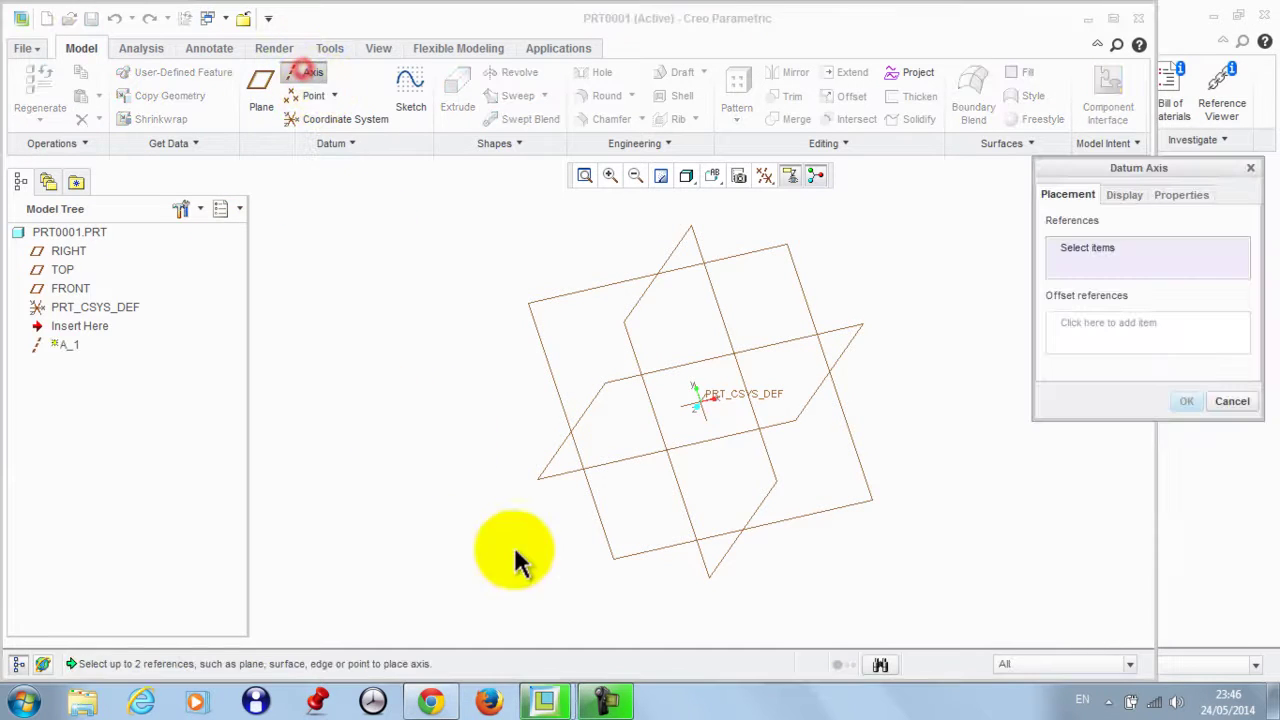
click(556, 477)
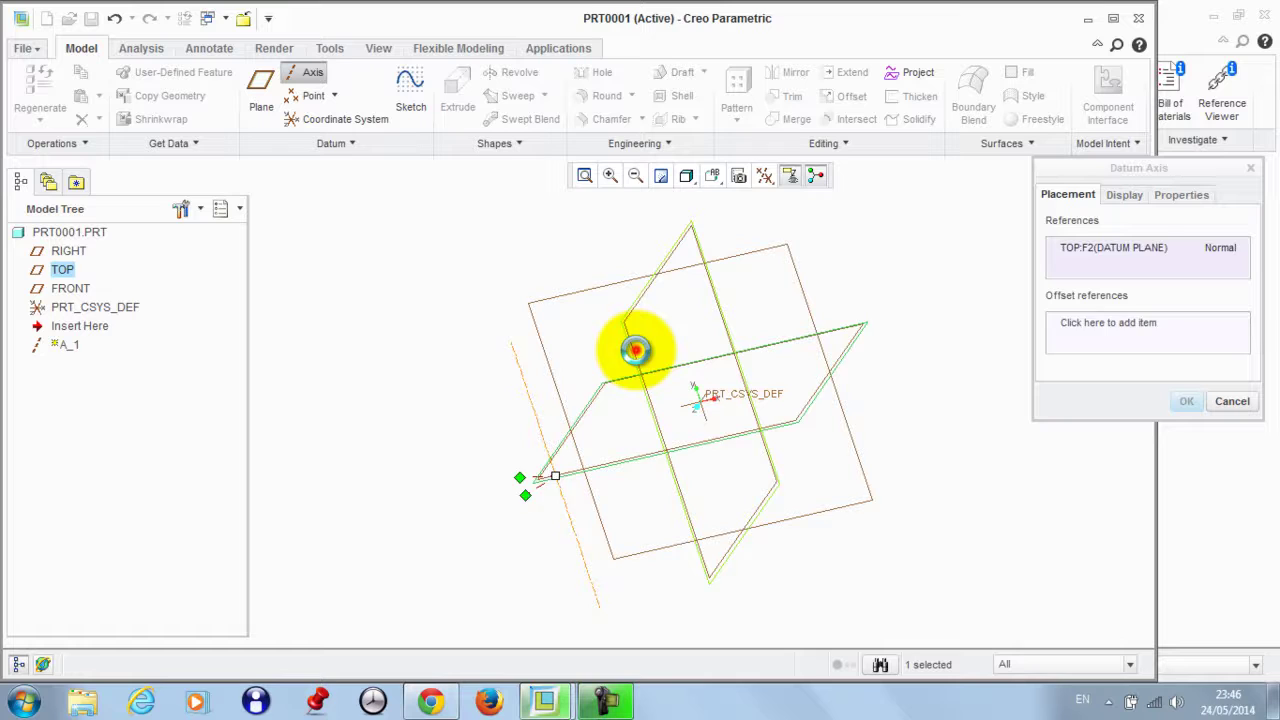
ctrl+click(635, 349)
click(1186, 401)
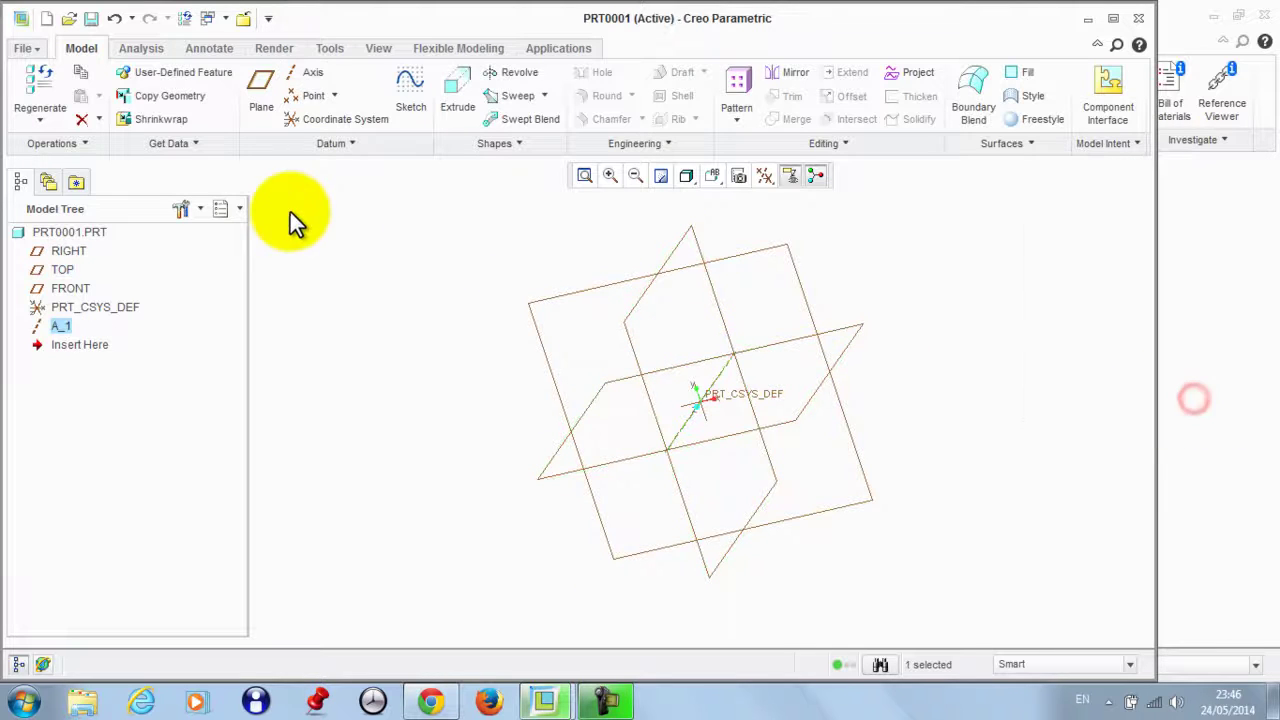
click(294, 50)
click(82, 48)
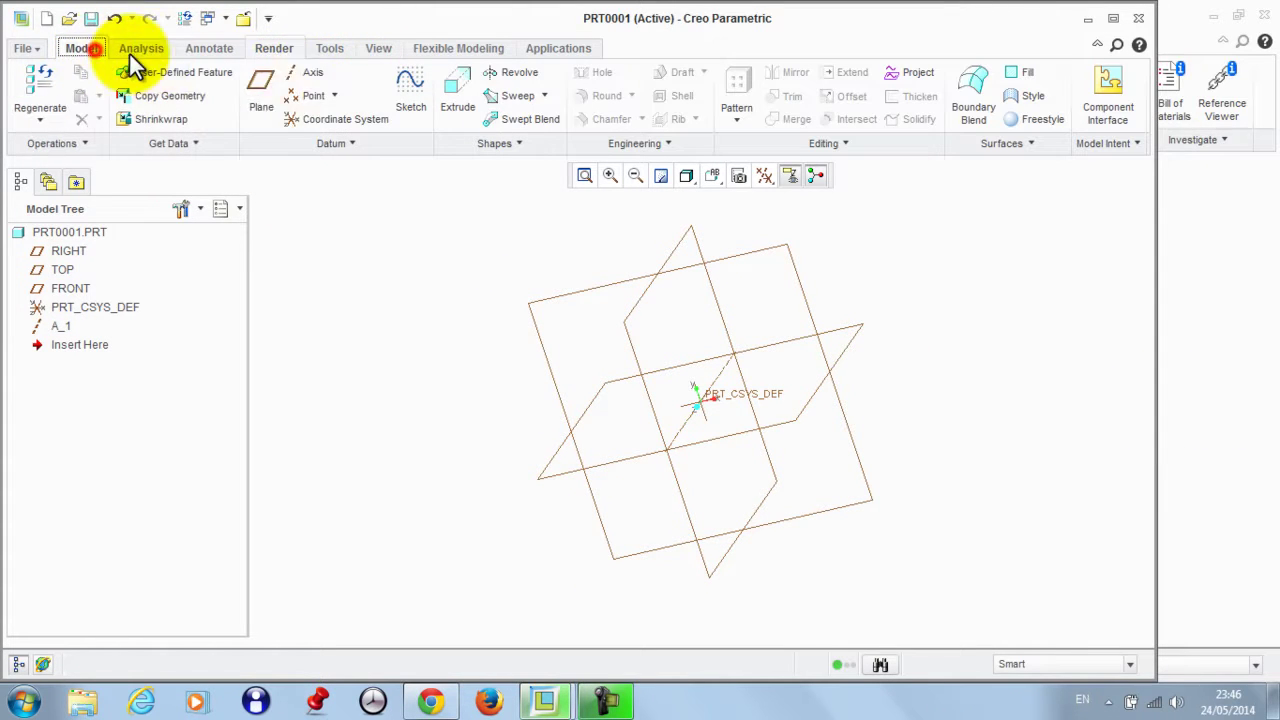
Step: Create datum axis A_2 normal to RIGHT, 76.00 from TOP and 0 from FRONT
click(306, 80)
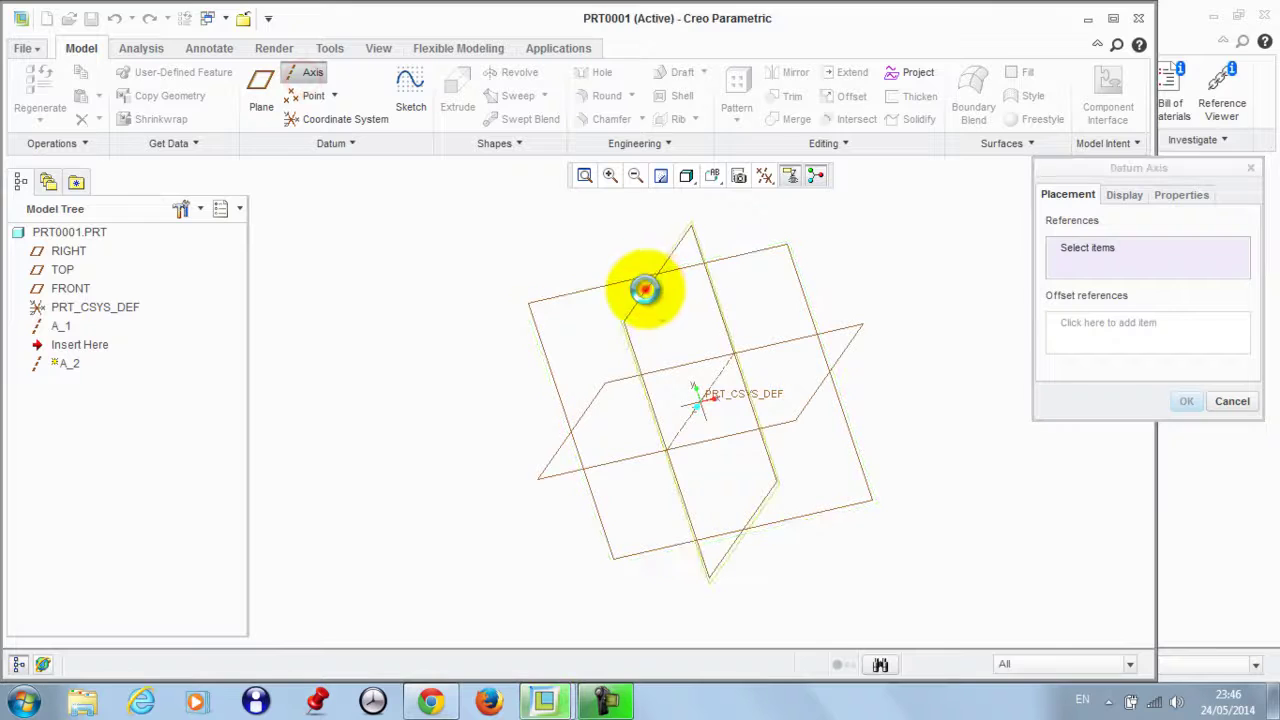
click(648, 292)
drag(783, 378, 800, 428)
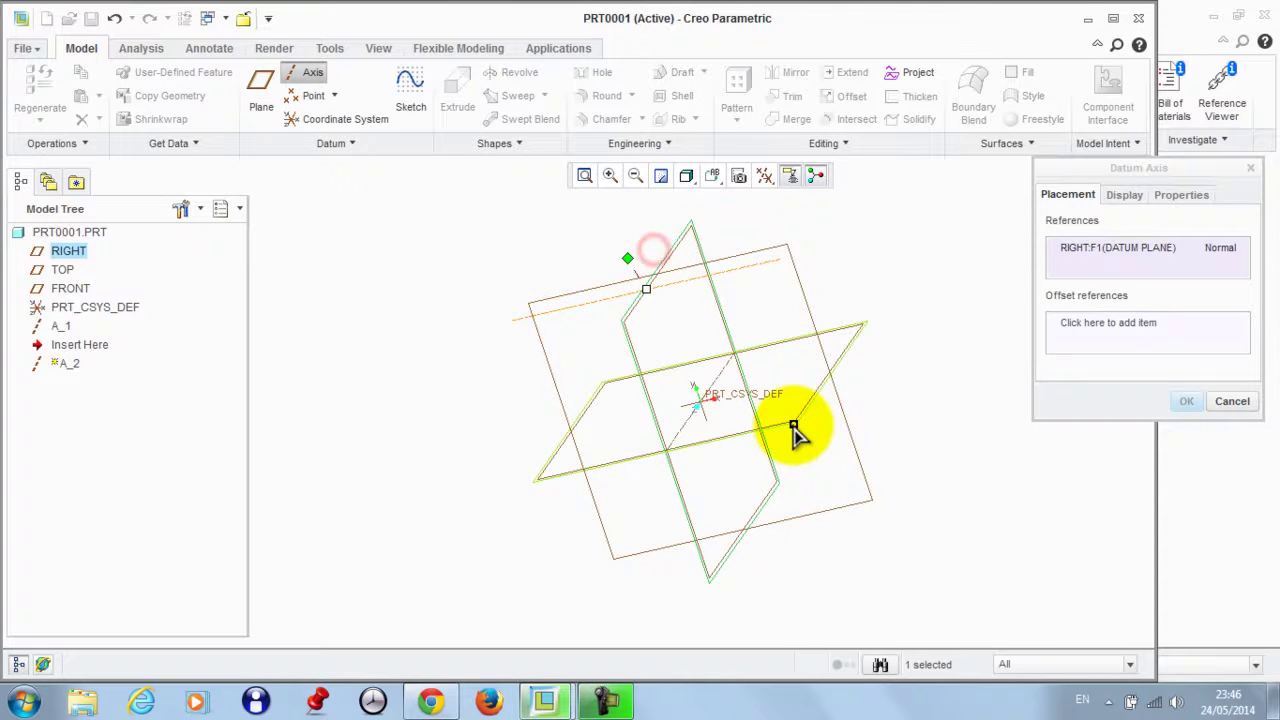
drag(649, 254, 543, 350)
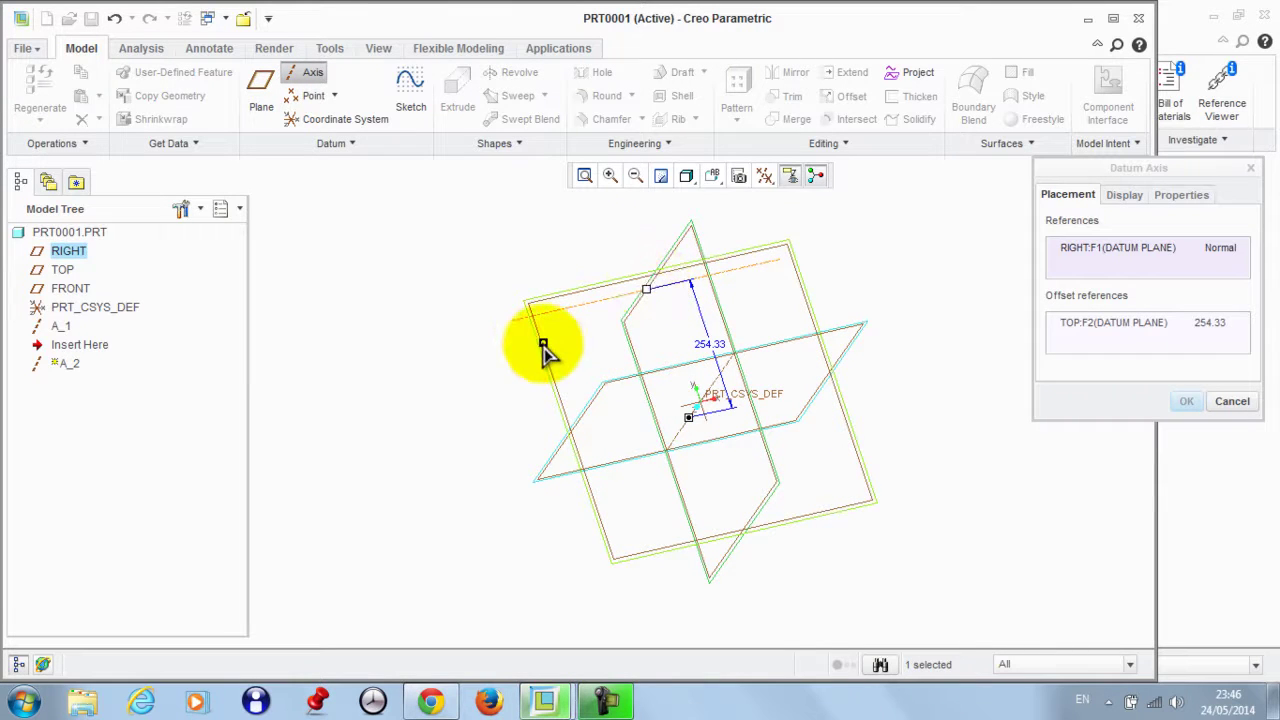
scroll(725, 240, up, 2)
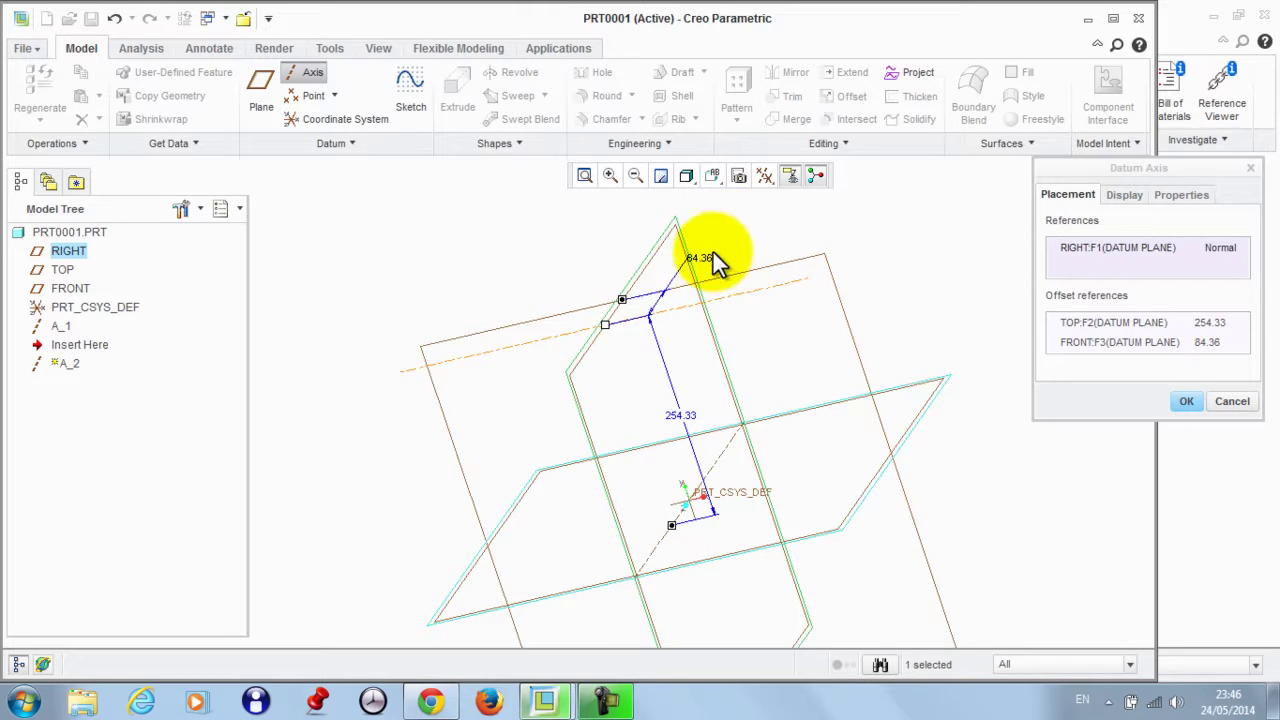
text(0)
key(Return)
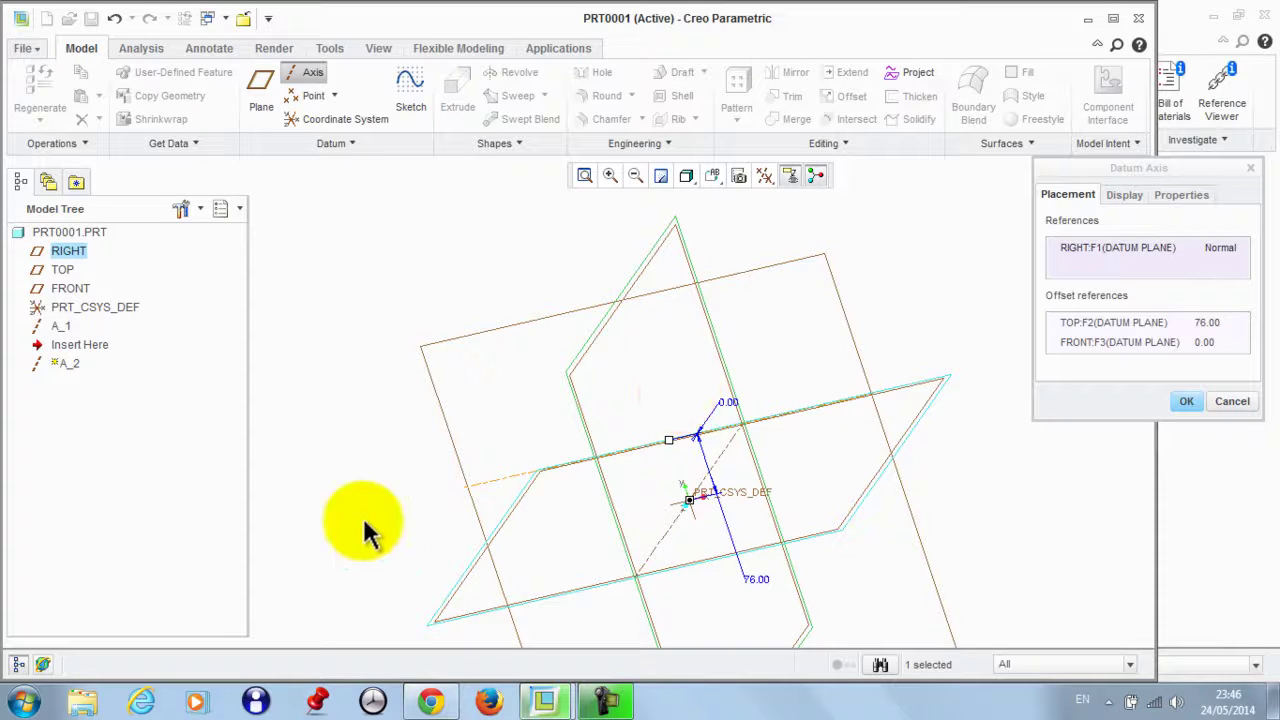
click(1188, 401)
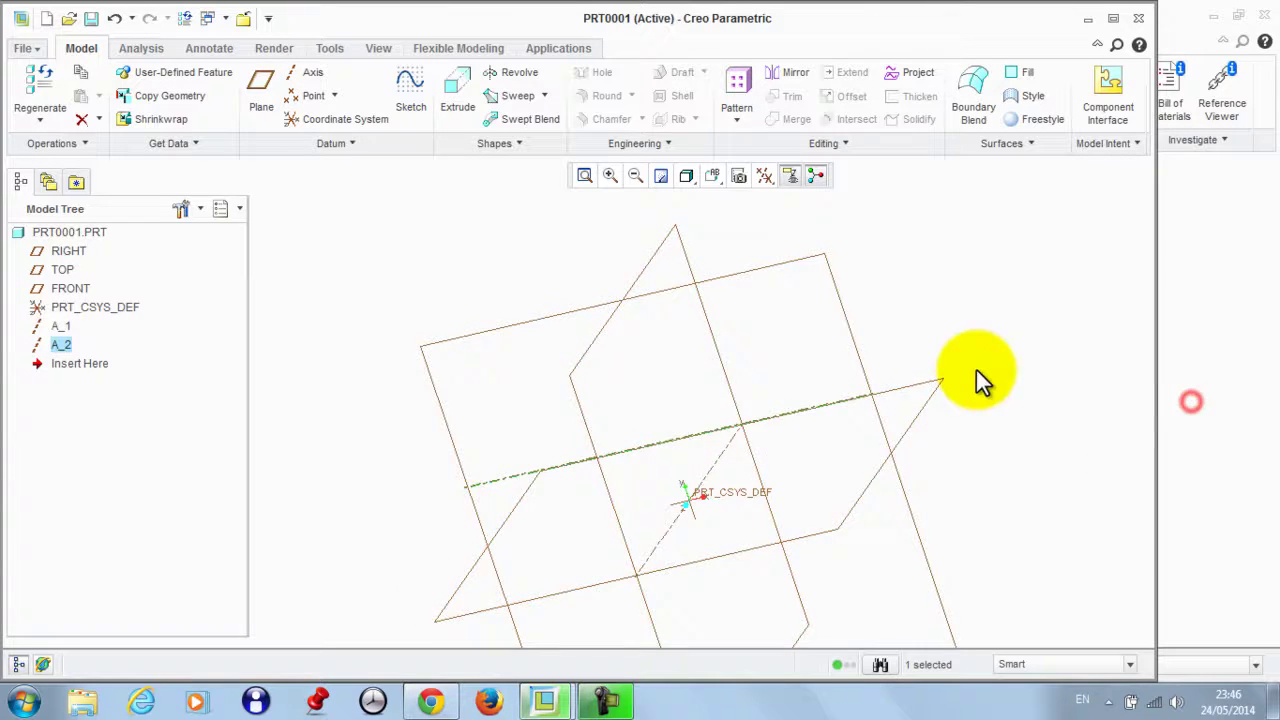
middle_drag(974, 380, 869, 314)
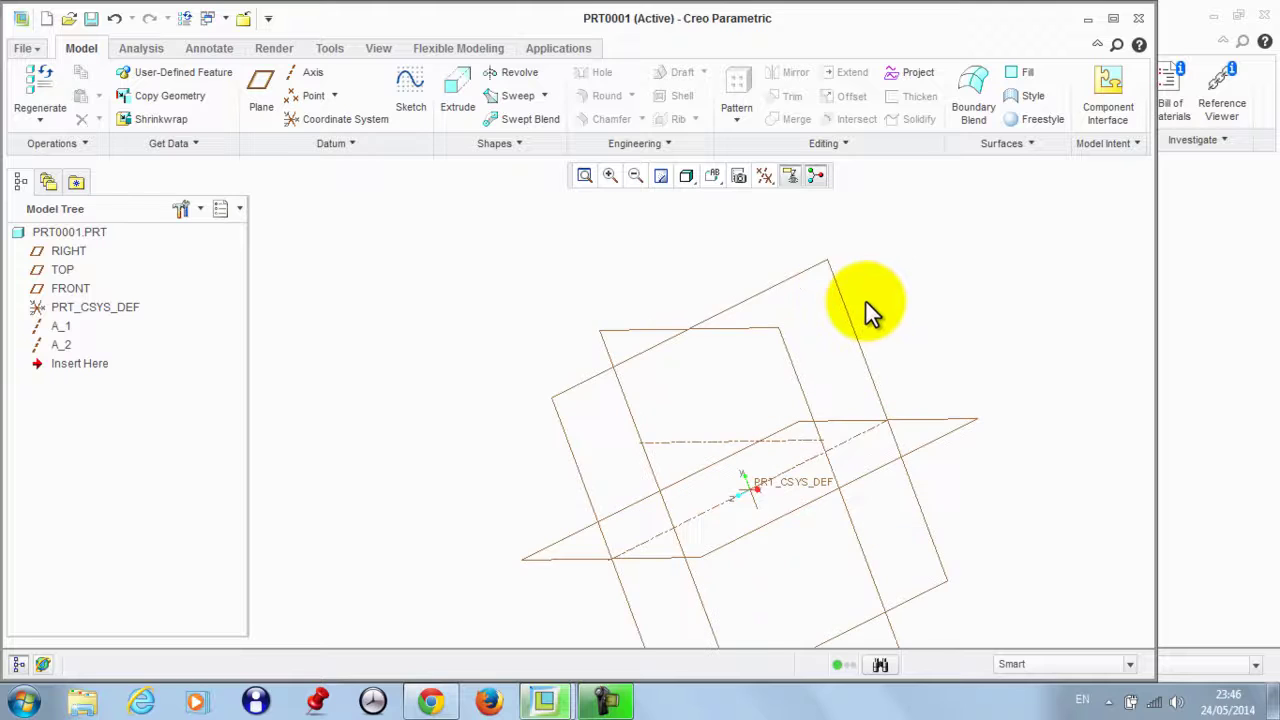
Step: Hide ASM0001's three datum planes and coordinate system
click(245, 24)
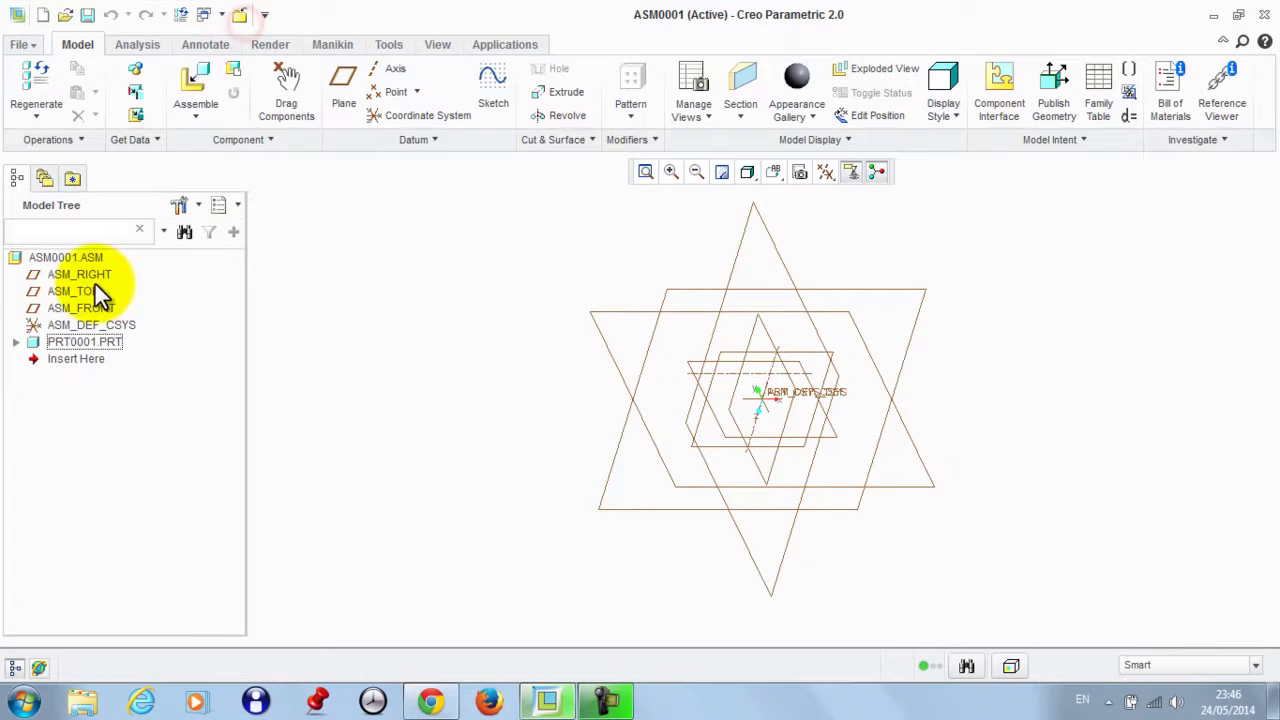
click(64, 274)
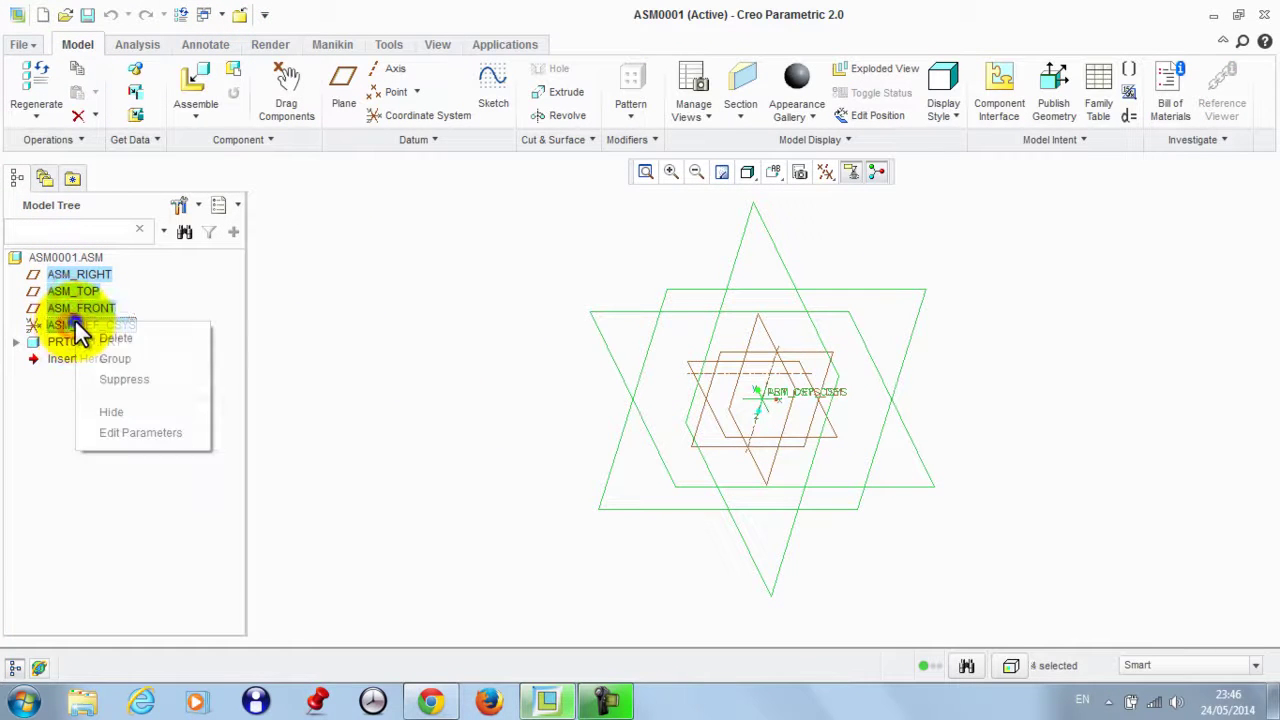
click(130, 412)
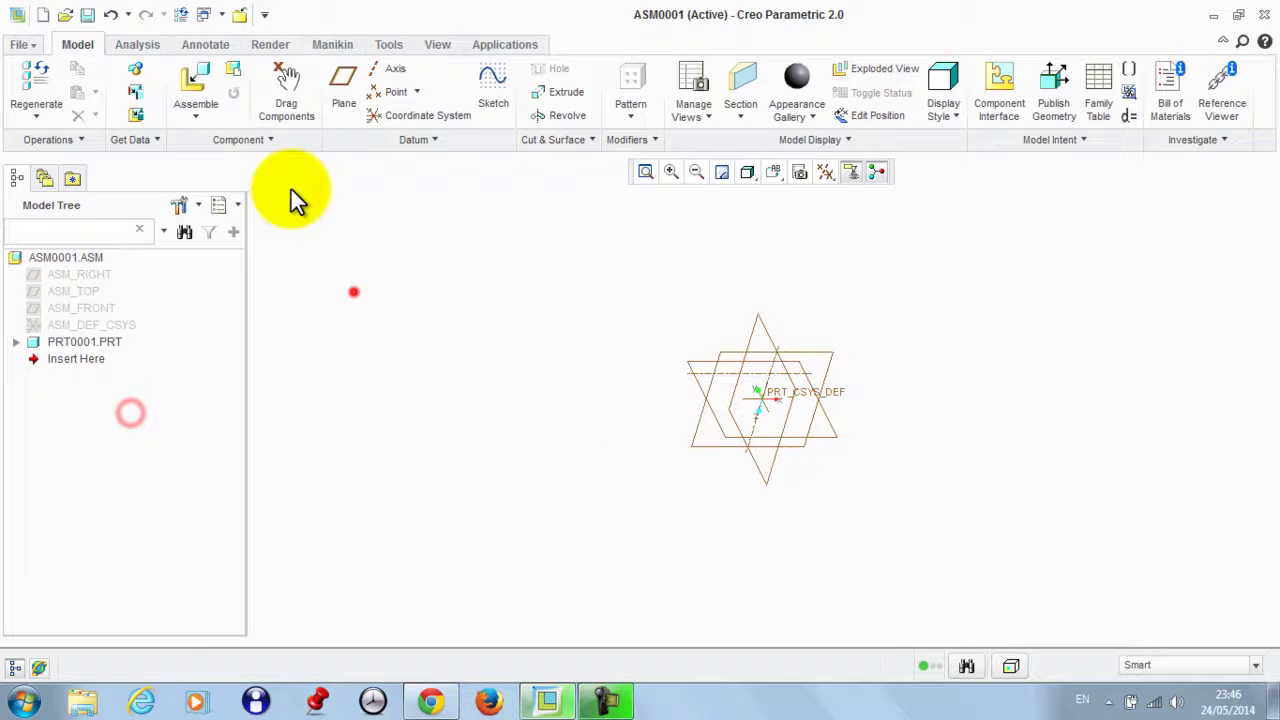
Step: Insert worm.prt with a Pin connection aligning its axis to PRT0001's axis
click(196, 85)
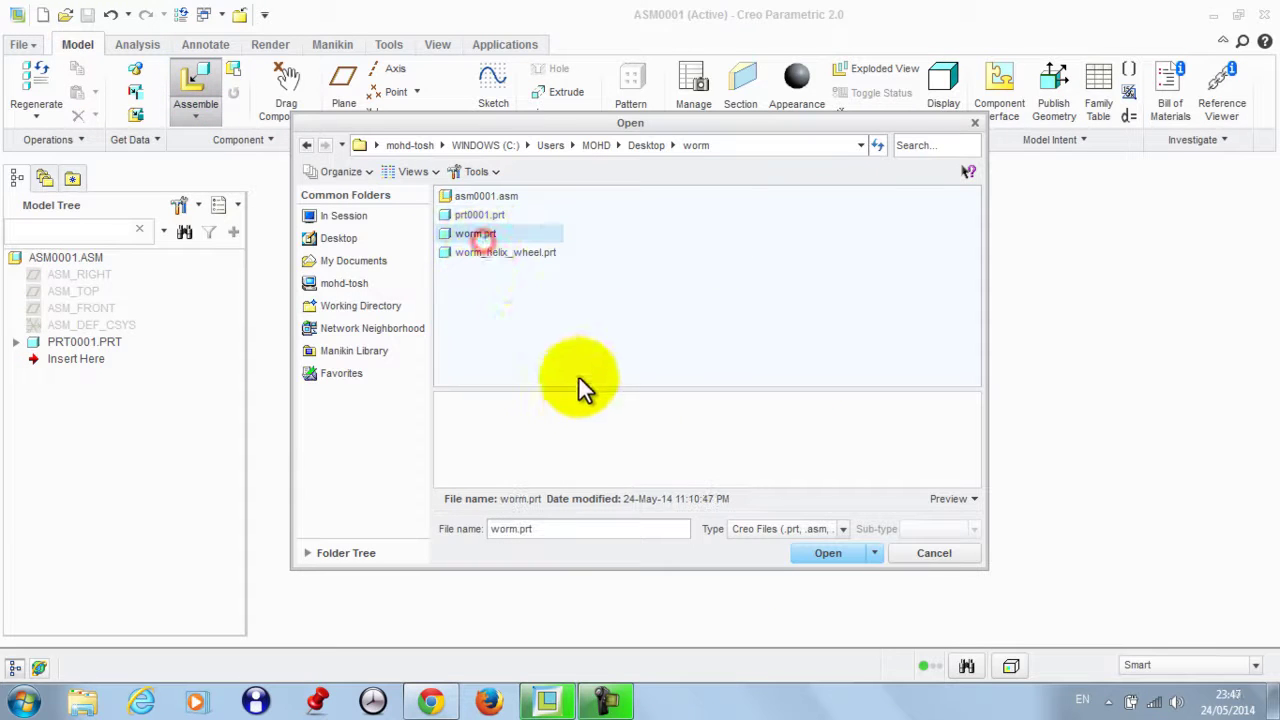
click(828, 553)
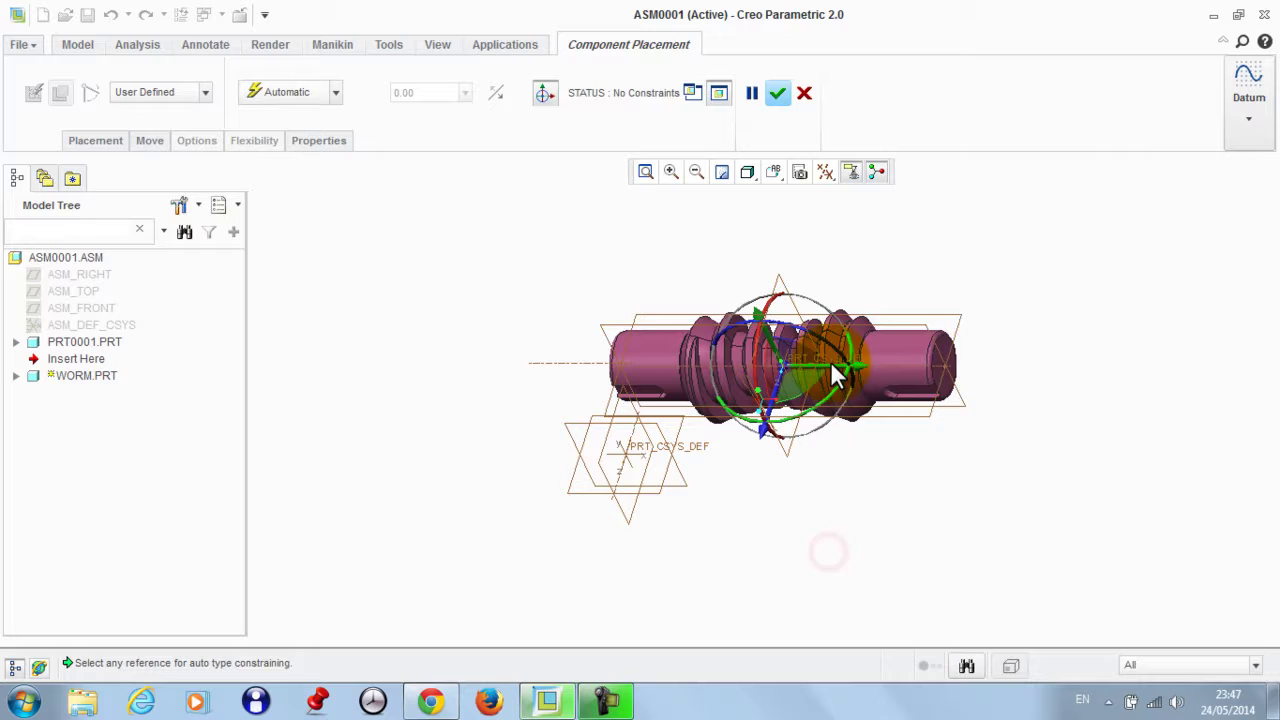
middle_drag(835, 375, 658, 537)
scroll(658, 537, up, 3)
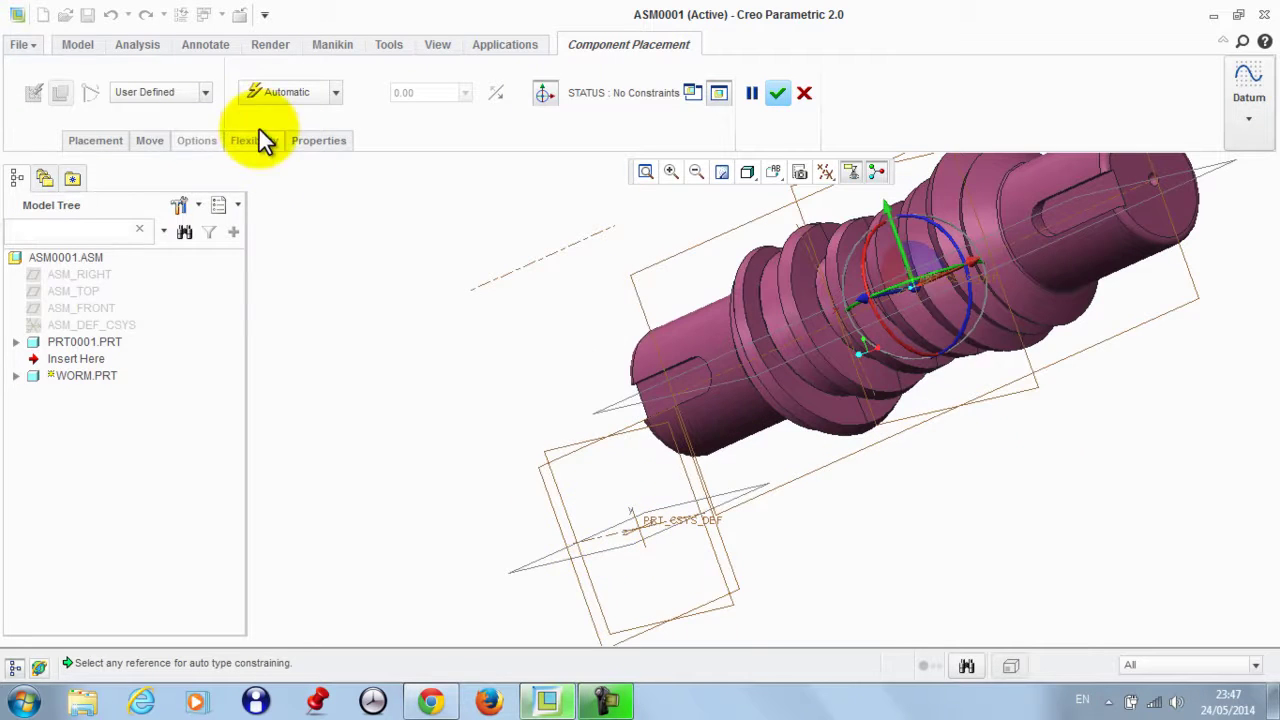
click(163, 145)
middle_drag(406, 380, 667, 428)
click(700, 385)
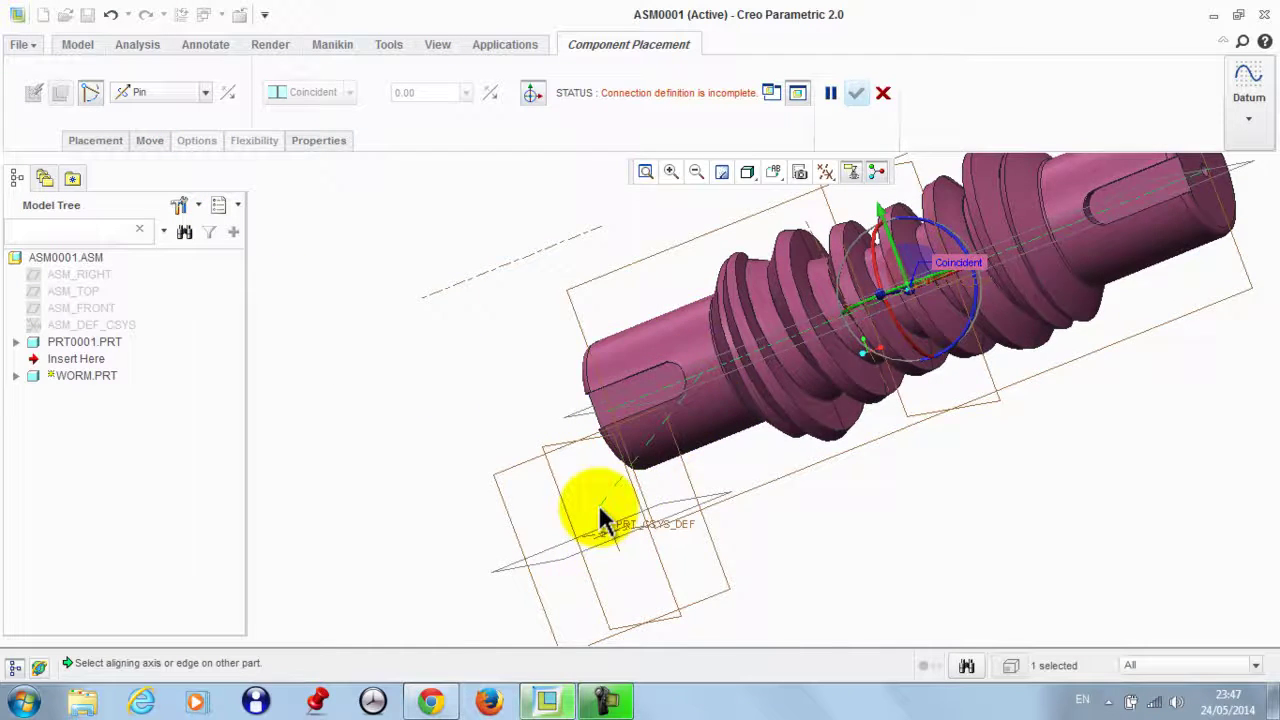
scroll(598, 512, up, 2)
click(588, 563)
Step: Complete the worm's pin with a plane-to-plane translation reference and place it
scroll(634, 371, down, 4)
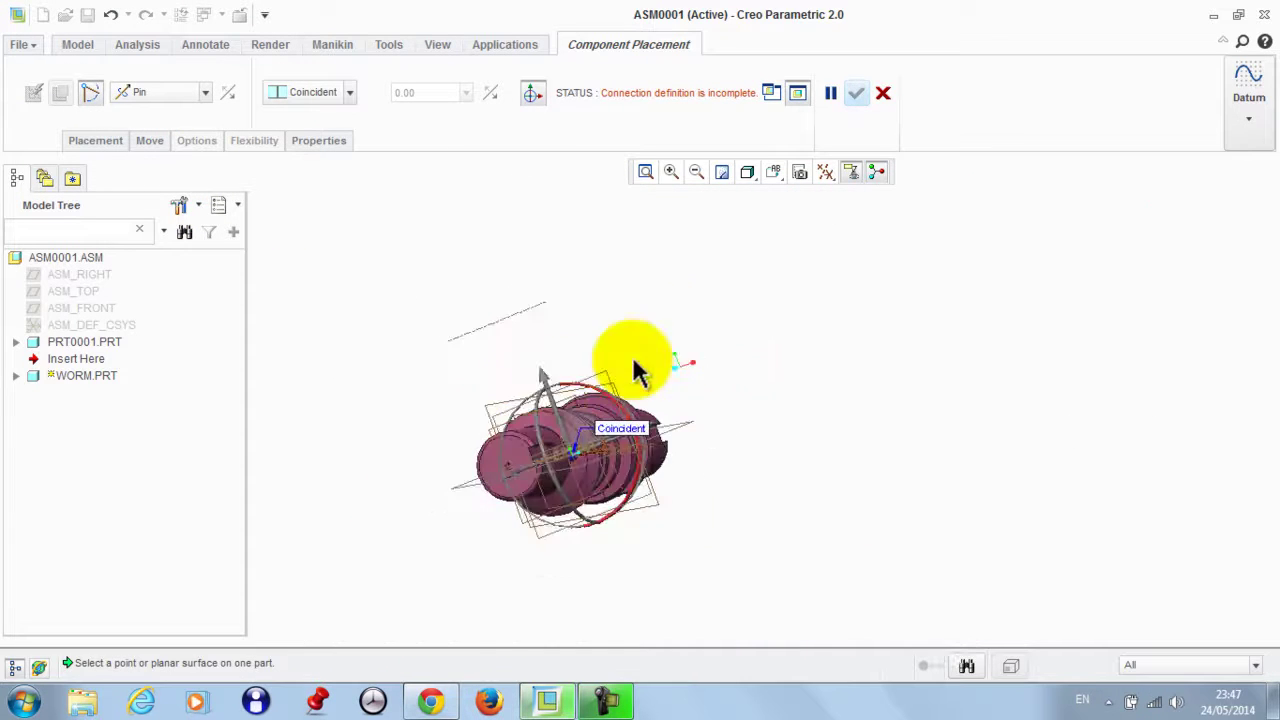
middle_drag(634, 371, 1000, 358)
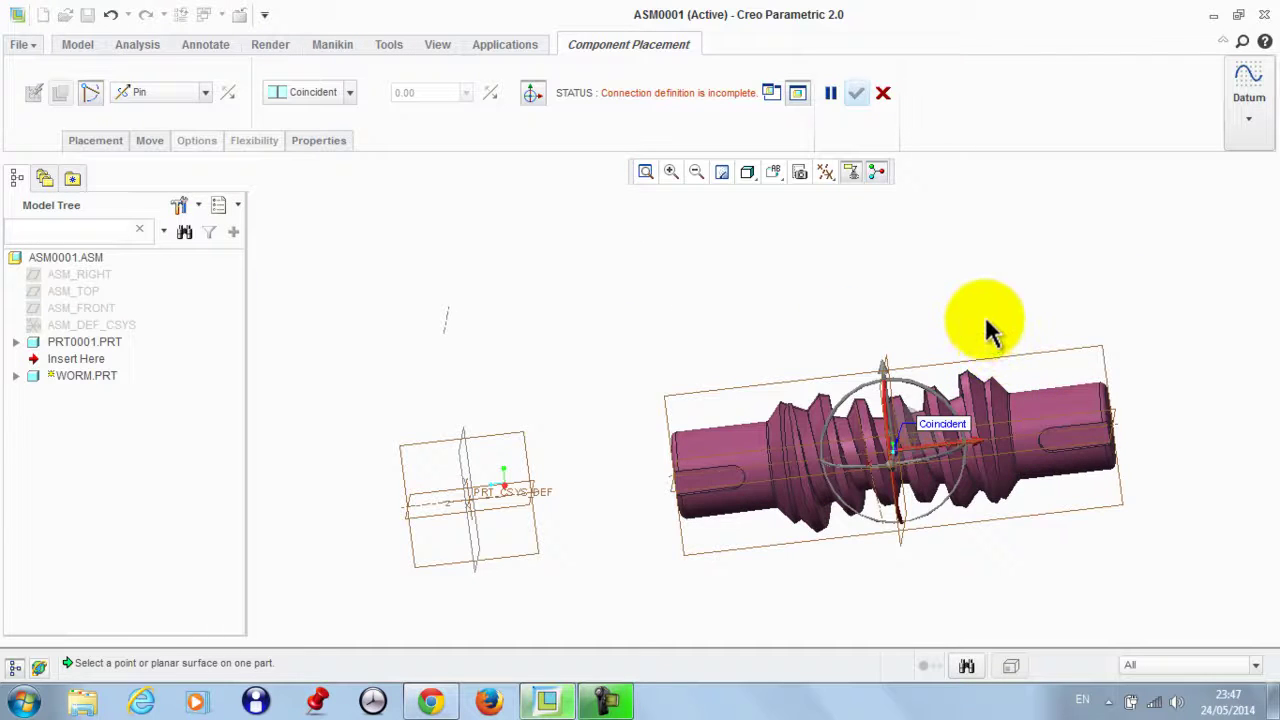
scroll(975, 311, down, 3)
middle_drag(1020, 389, 1062, 388)
scroll(980, 352, up, 2)
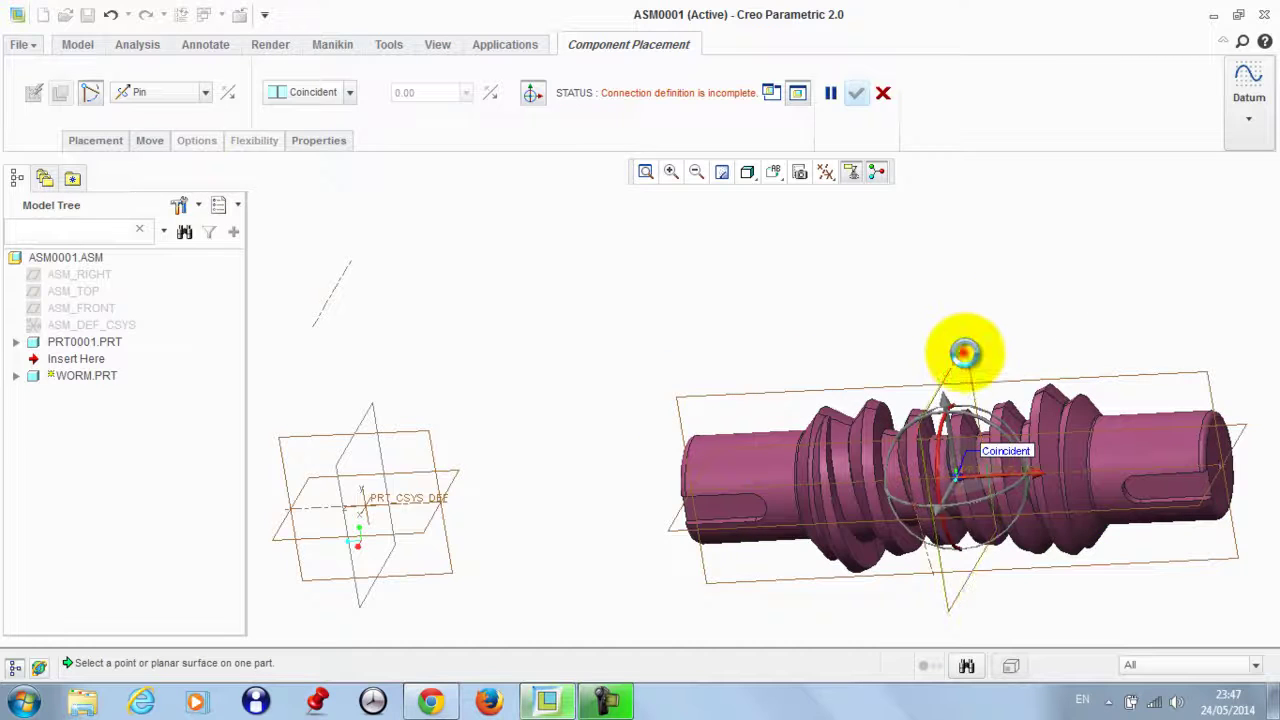
click(965, 352)
scroll(965, 352, down, 3)
scroll(690, 345, up, 3)
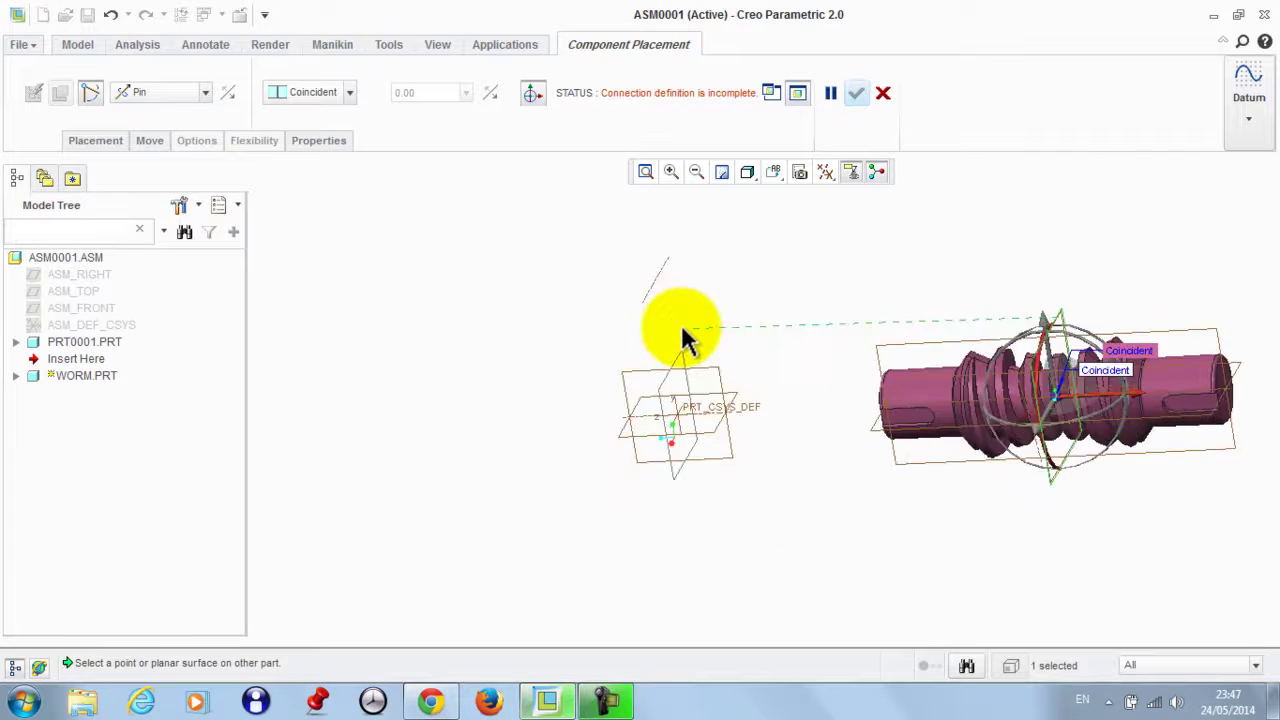
click(680, 378)
middle_drag(817, 286, 771, 409)
scroll(774, 450, up, 3)
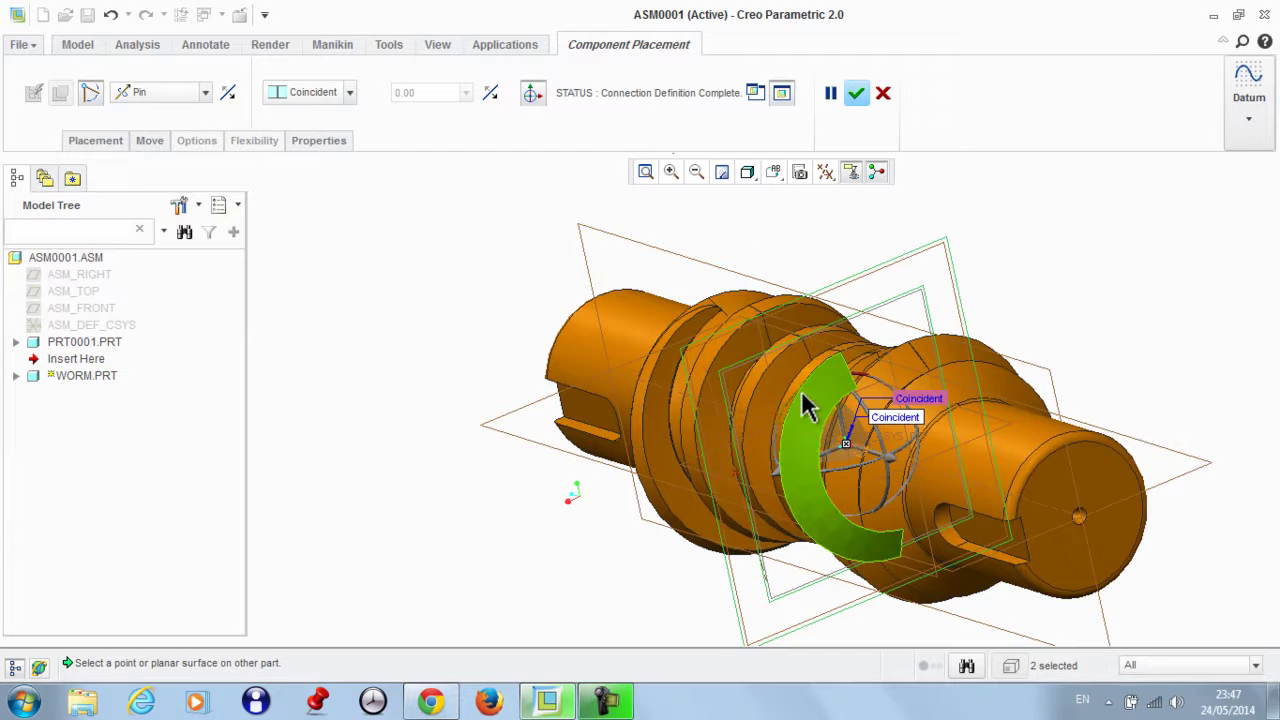
scroll(651, 449, down, 2)
scroll(850, 505, up, 3)
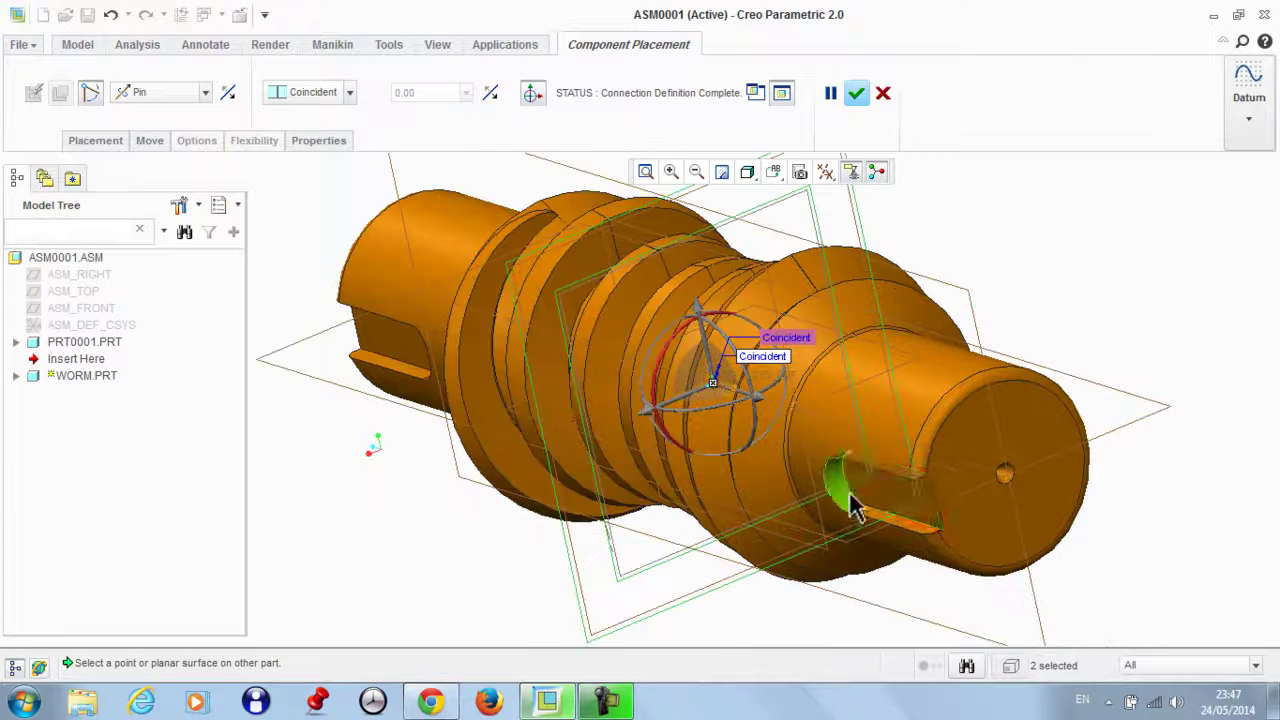
scroll(771, 243, down, 4)
click(856, 92)
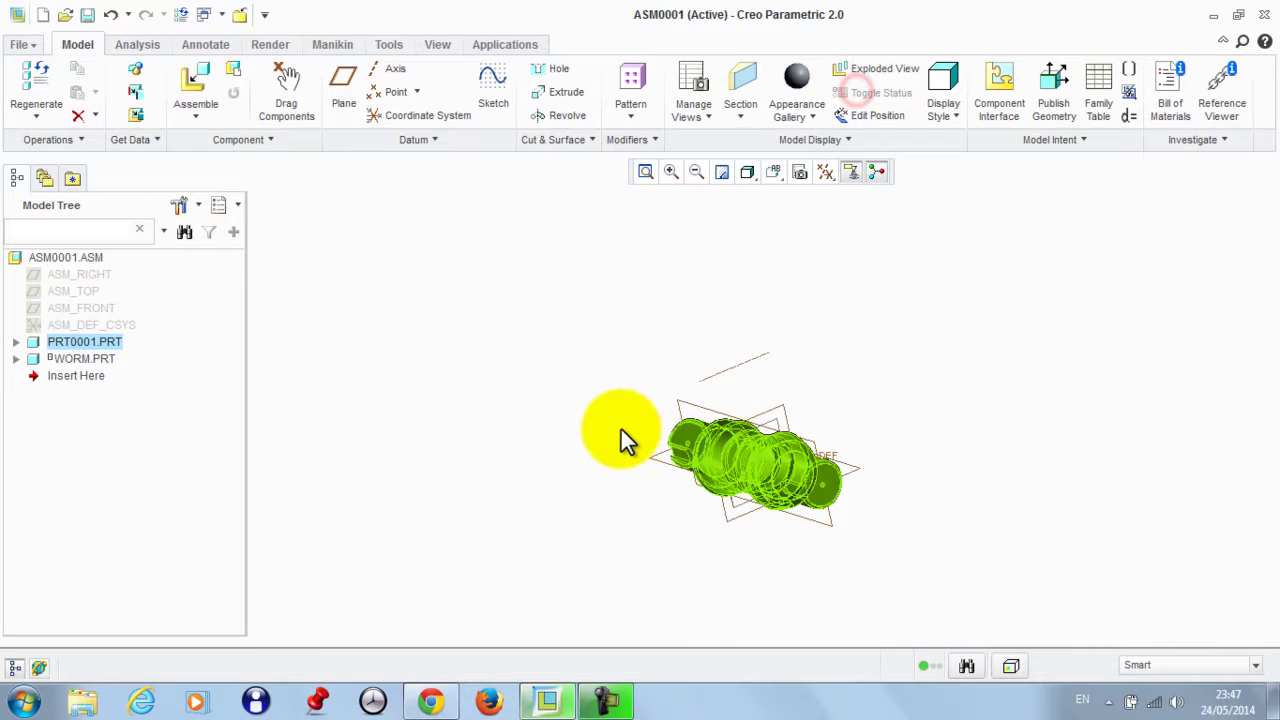
Step: Insert WORM_HELIX_WHEEL.PRT with a Pin connection on its GEAR_AXIS
click(612, 426)
click(196, 84)
double_click(472, 254)
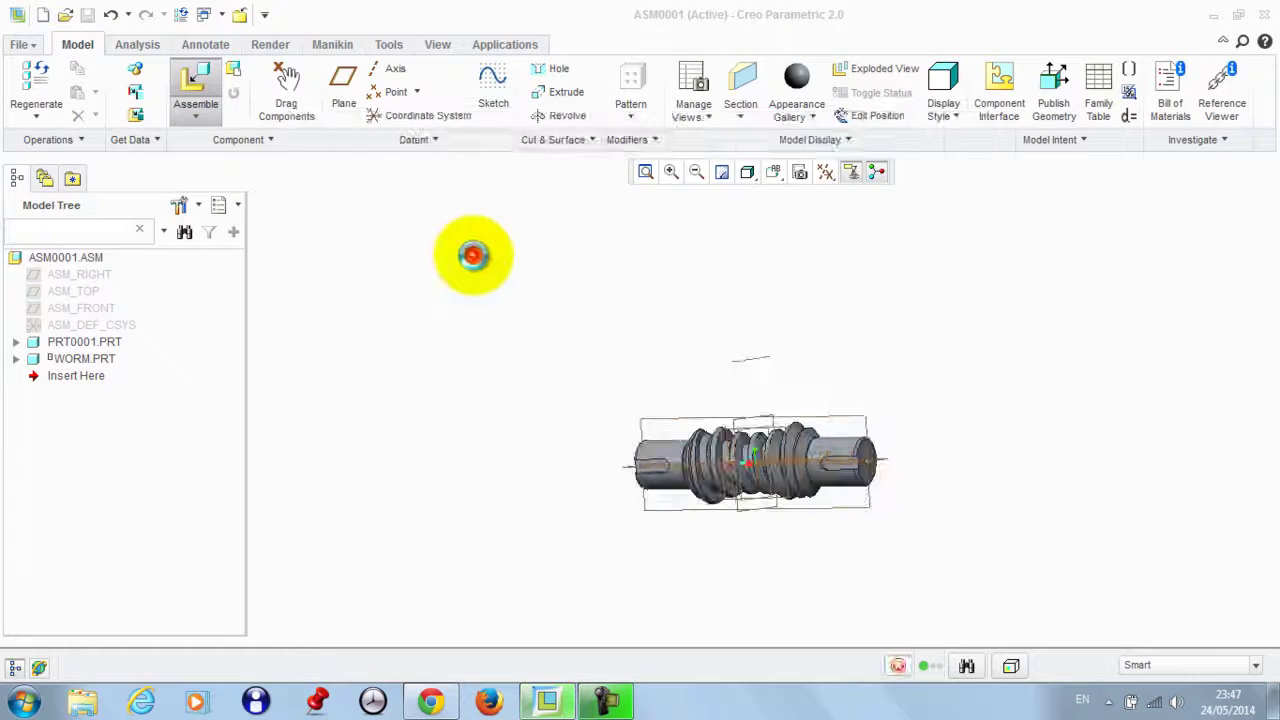
drag(536, 461, 422, 440)
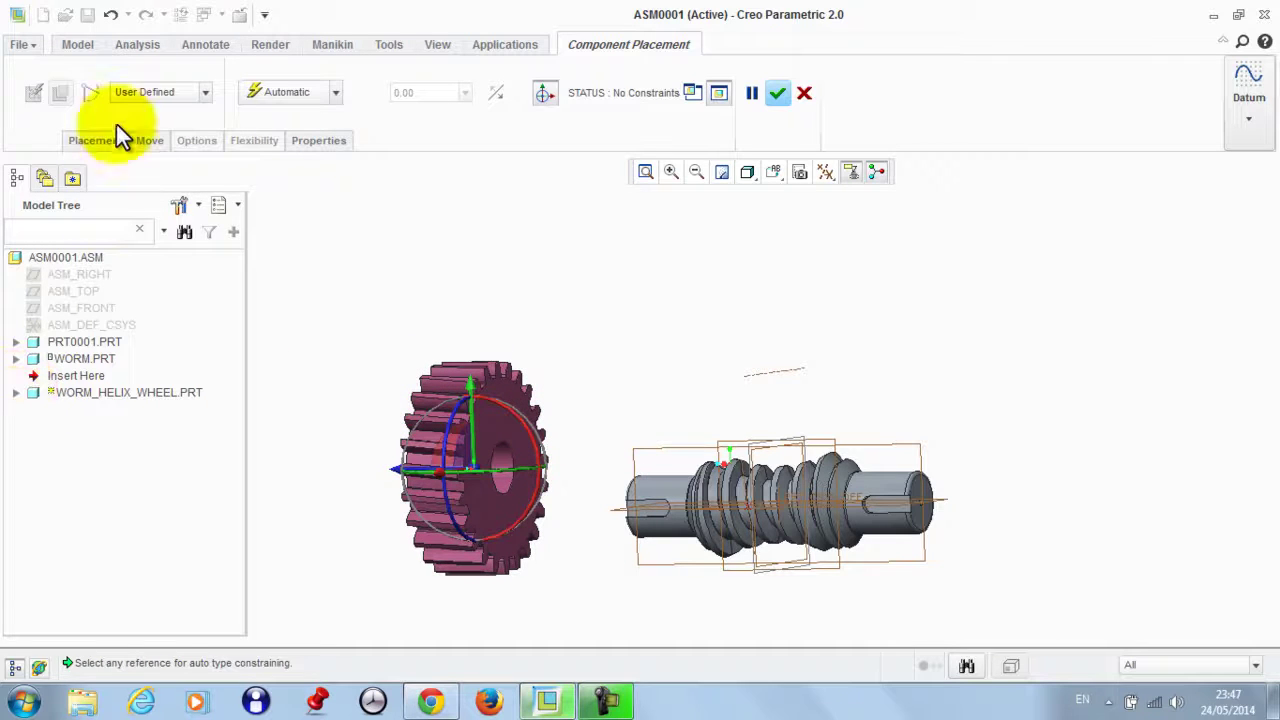
click(150, 147)
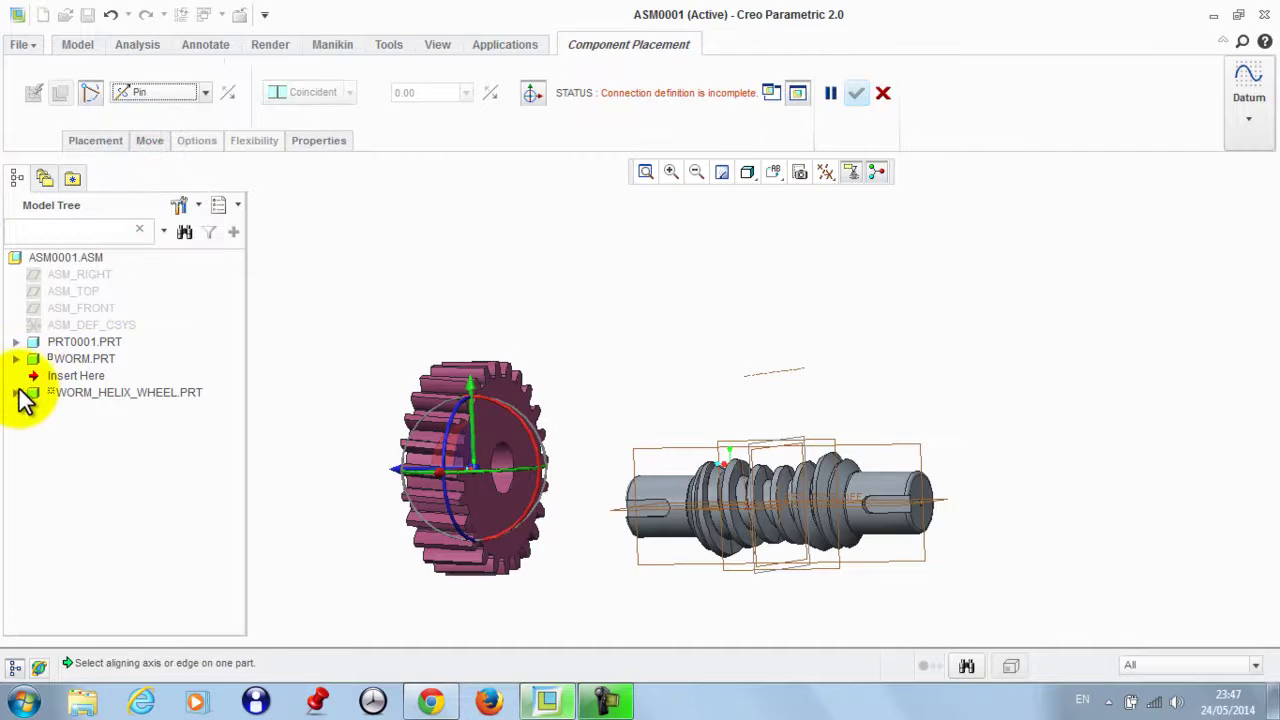
click(16, 392)
click(92, 476)
scroll(470, 500, down, 3)
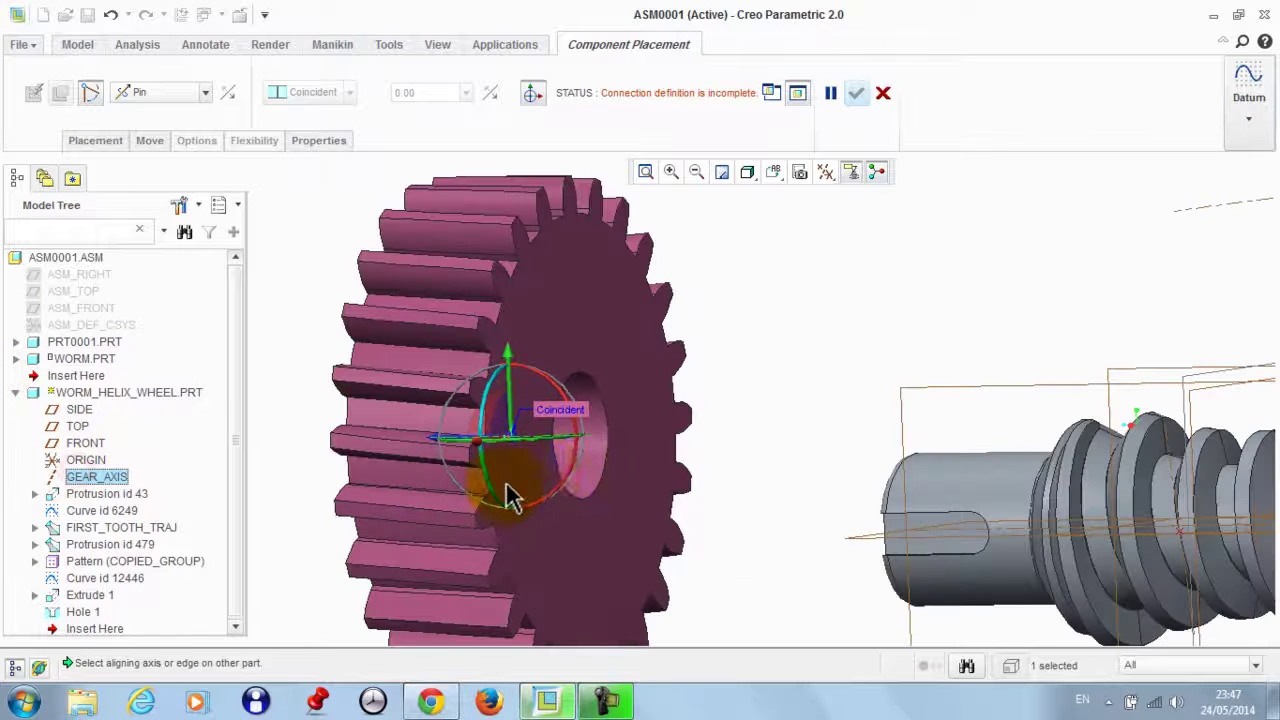
scroll(505, 475, up, 3)
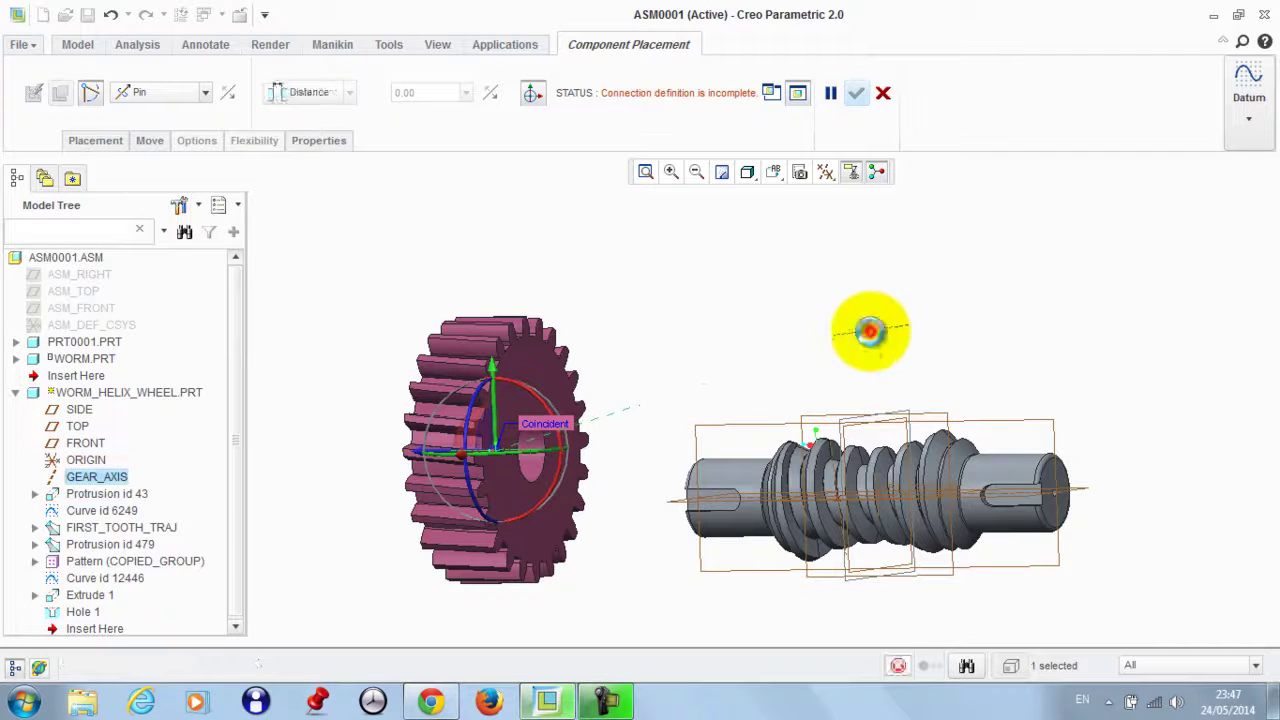
Step: Pick the worm surface to complete the wheel's pin and confirm its placement
middle_drag(870, 330, 812, 338)
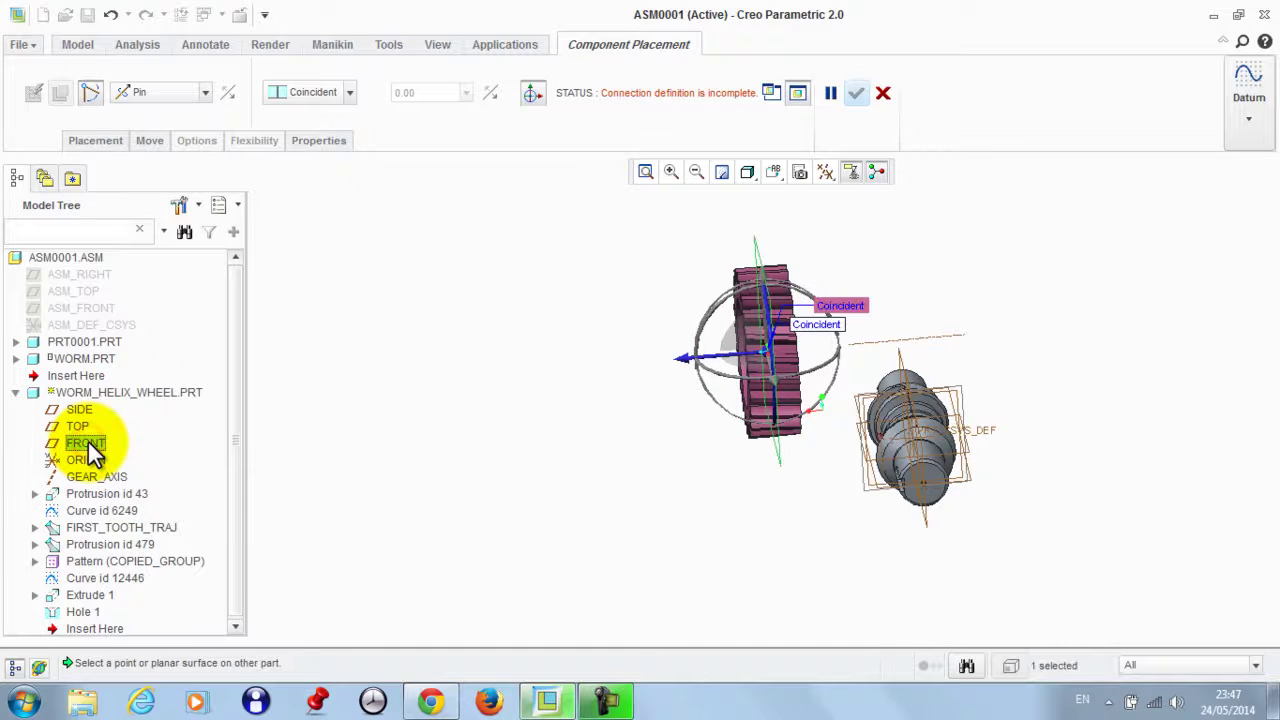
scroll(951, 343, down, 3)
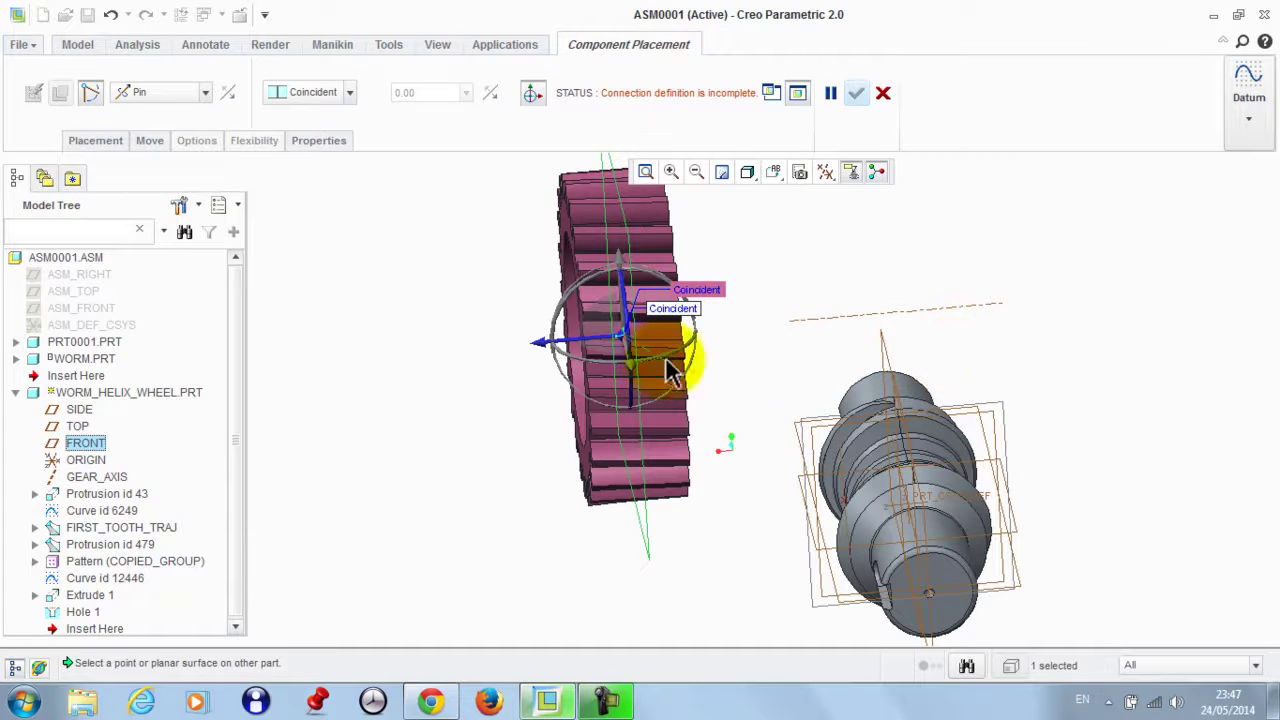
scroll(986, 443, down, 5)
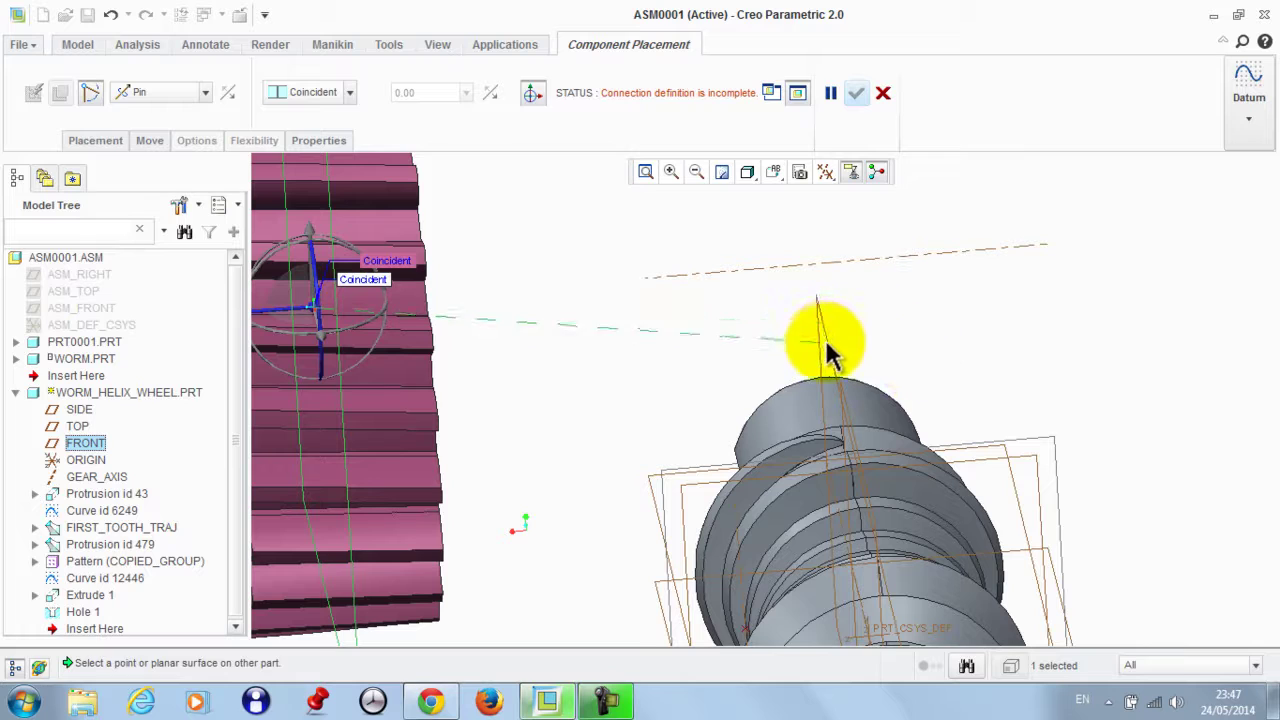
scroll(871, 363, up, 3)
middle_drag(871, 363, 915, 405)
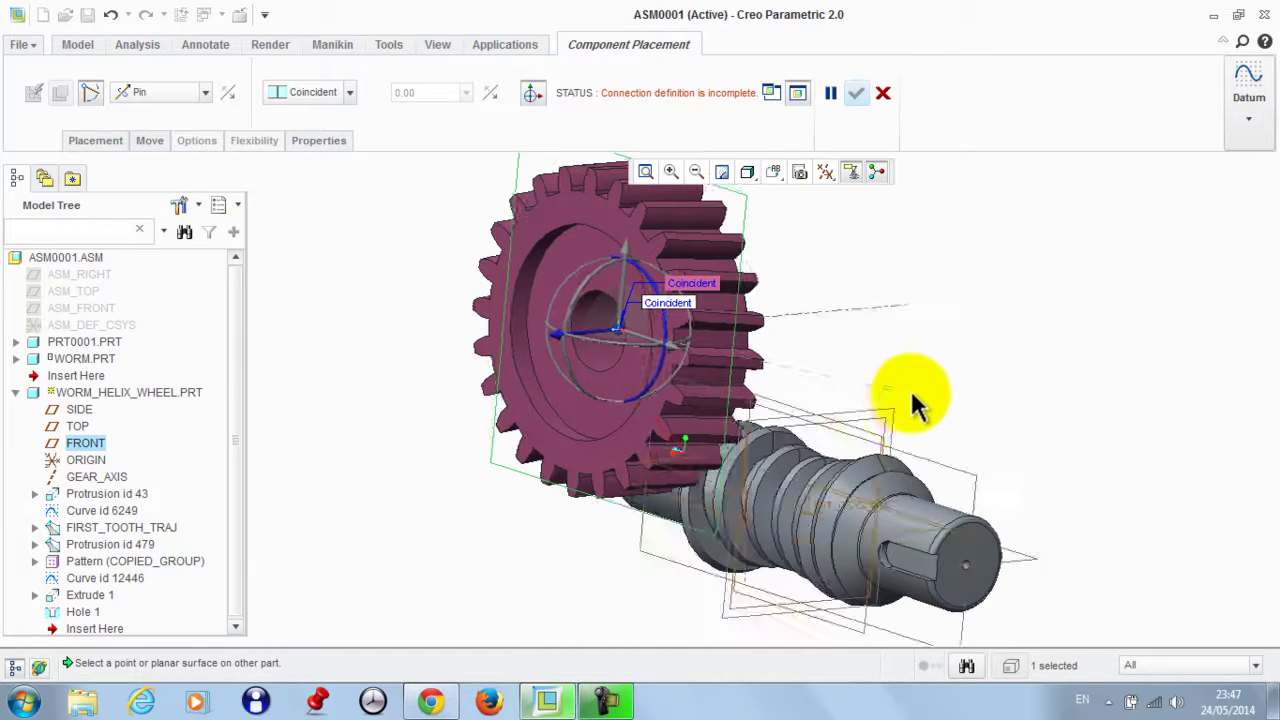
scroll(915, 405, down, 2)
click(868, 470)
scroll(677, 297, up, 3)
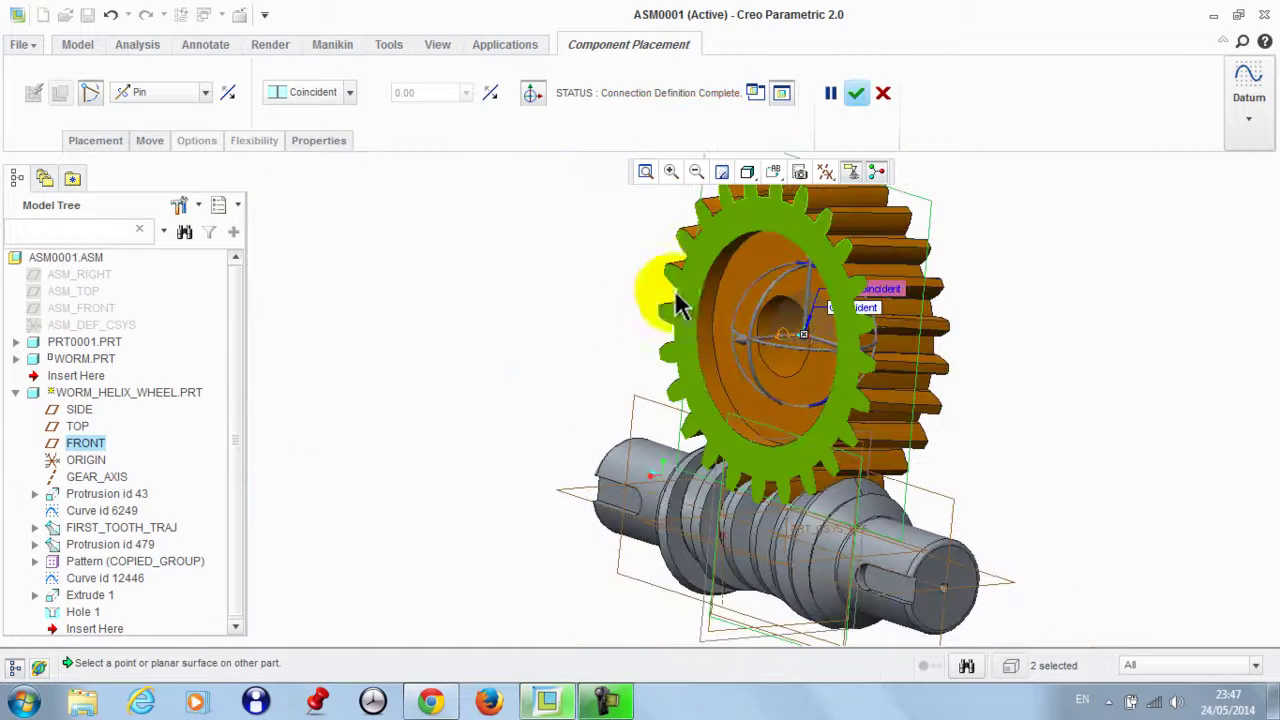
click(857, 93)
Step: Turn off display of all datums and bring up the Applications options
scroll(520, 363, up, 3)
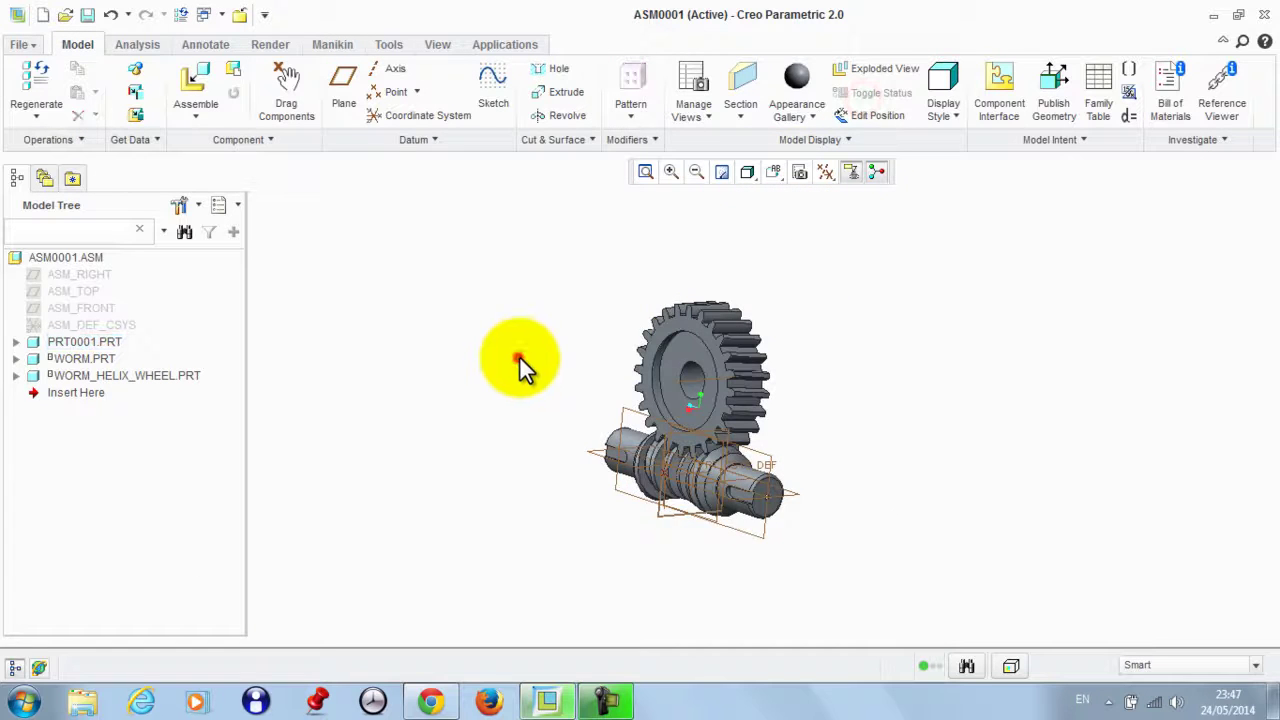
mouse_move(520, 363)
middle_down()
mouse_move(531, 349)
mouse_move(540, 362)
middle_up()
click(826, 172)
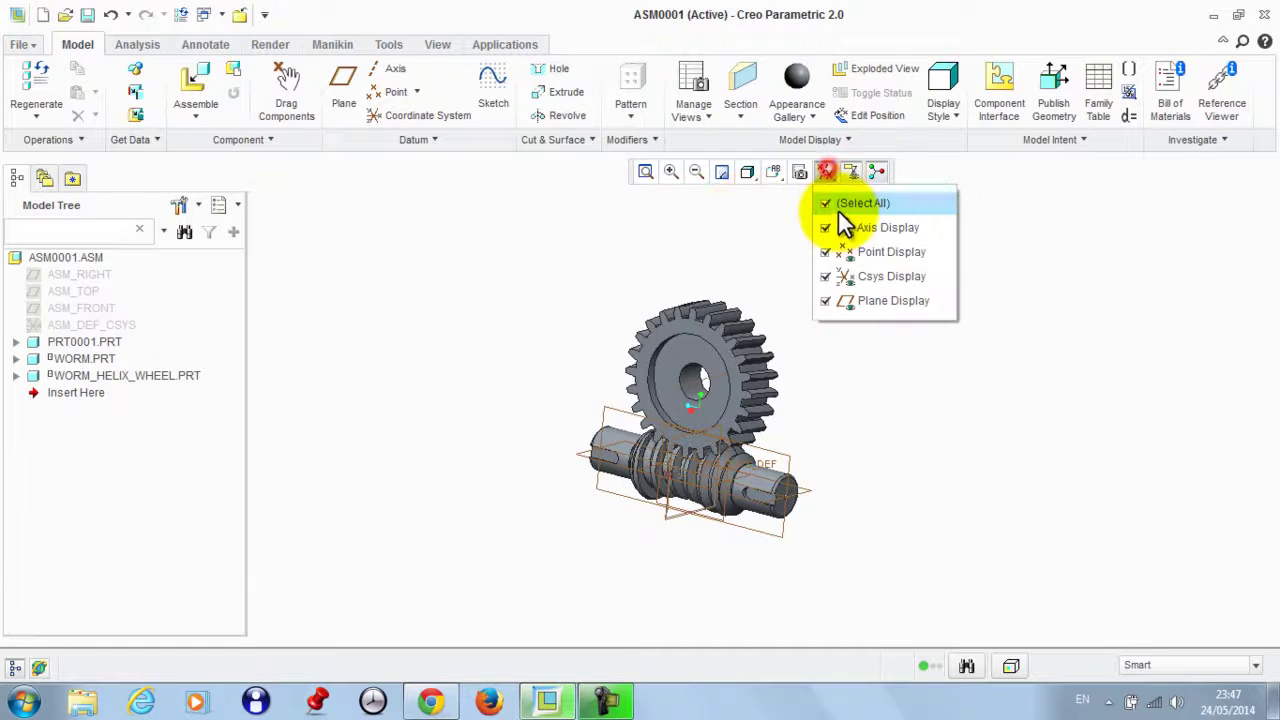
click(846, 206)
click(499, 47)
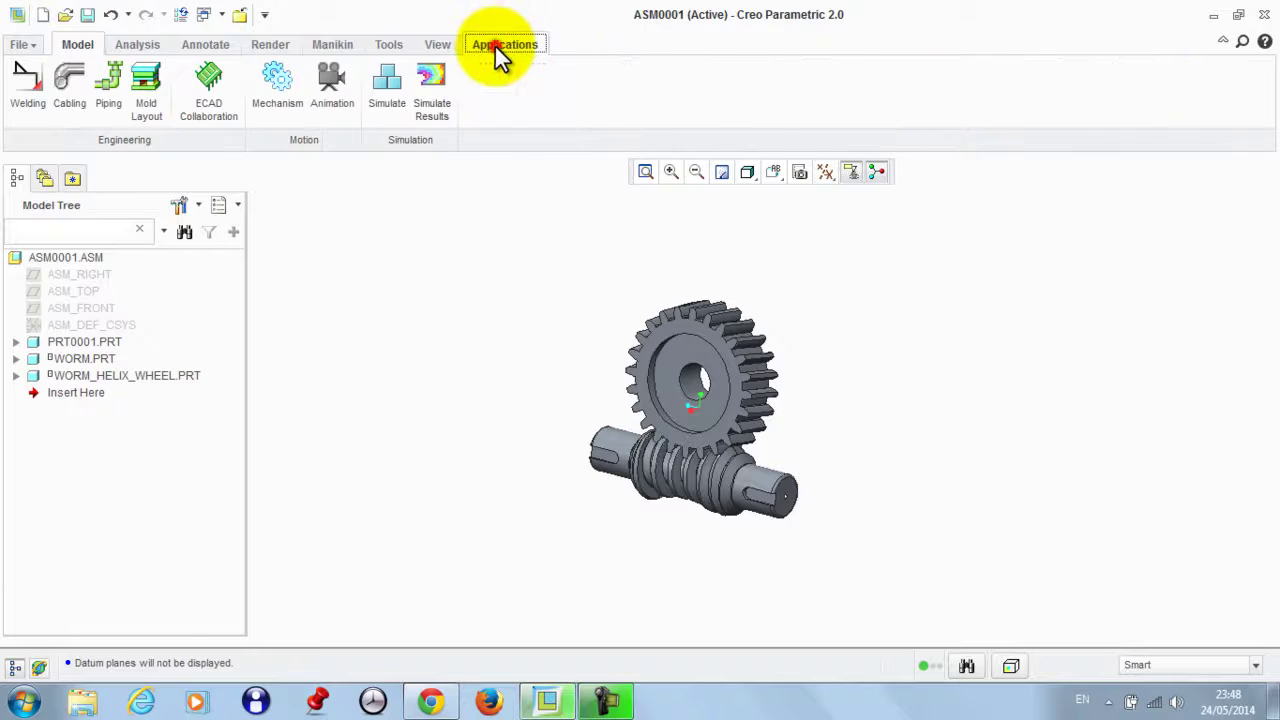
Step: Enter Mechanism and define a Worm gear pair on the worm's axis, pitch diameter 36
click(277, 80)
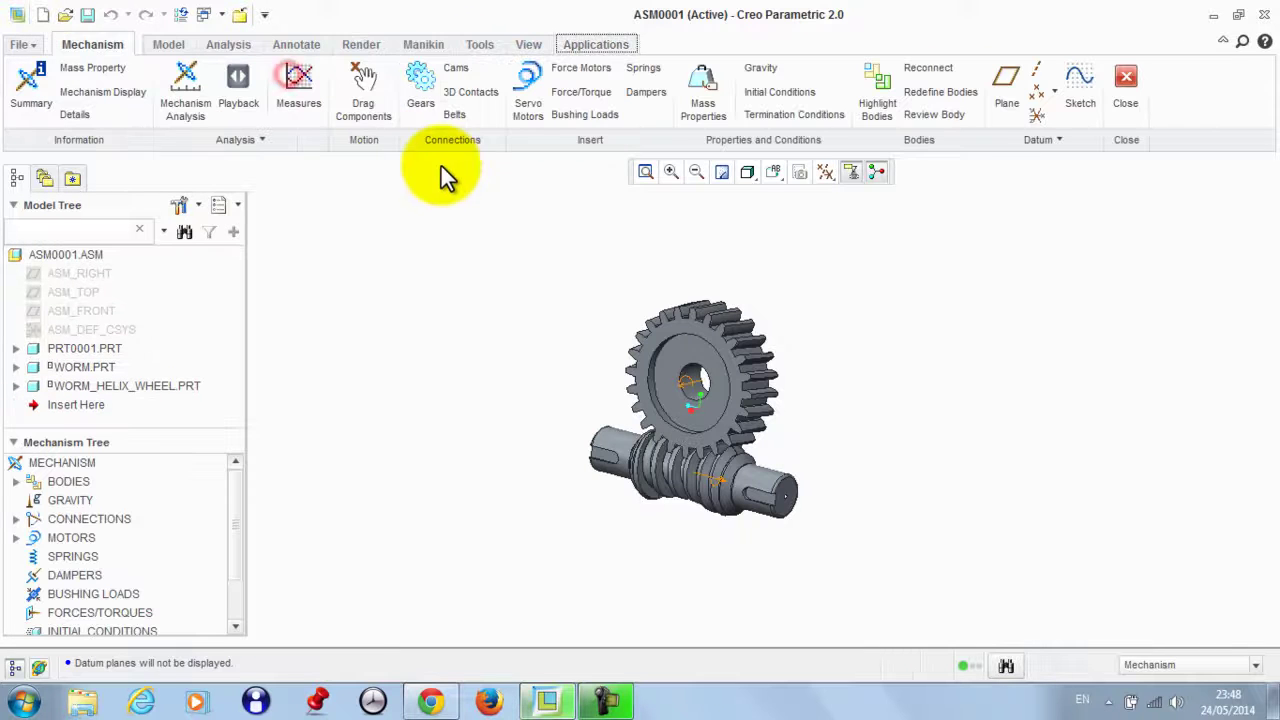
click(428, 76)
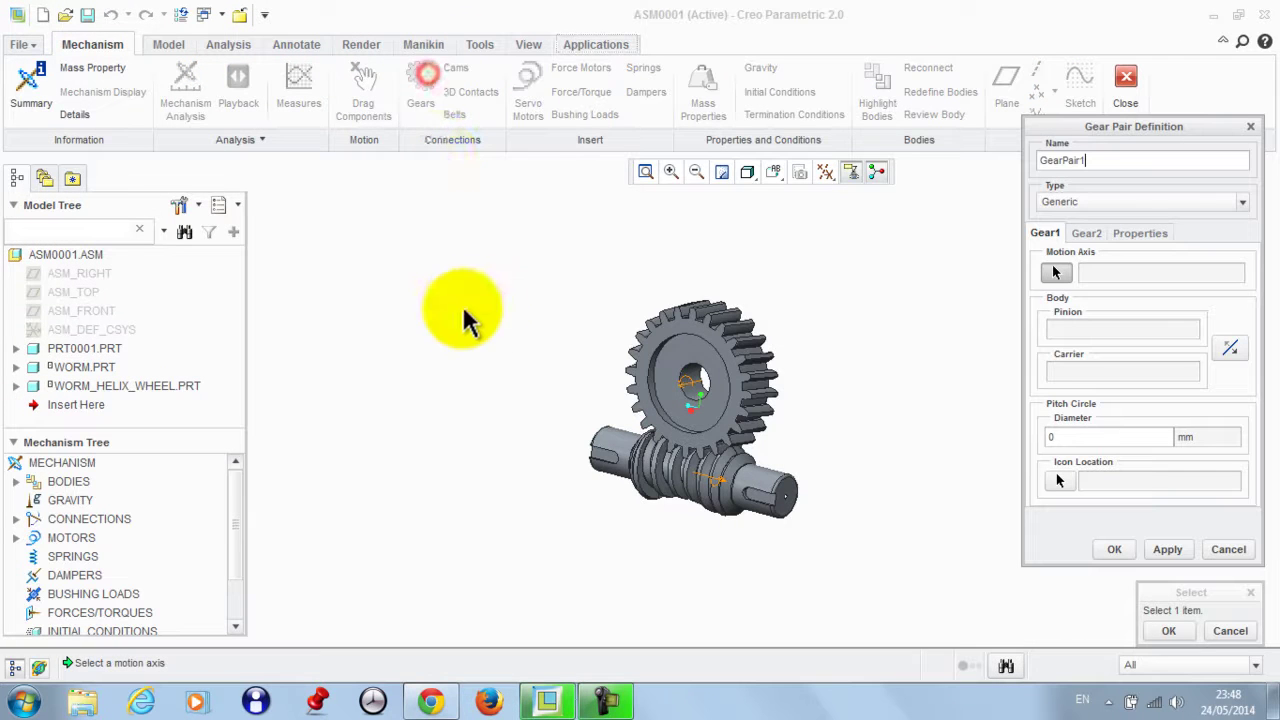
click(1100, 205)
click(1065, 268)
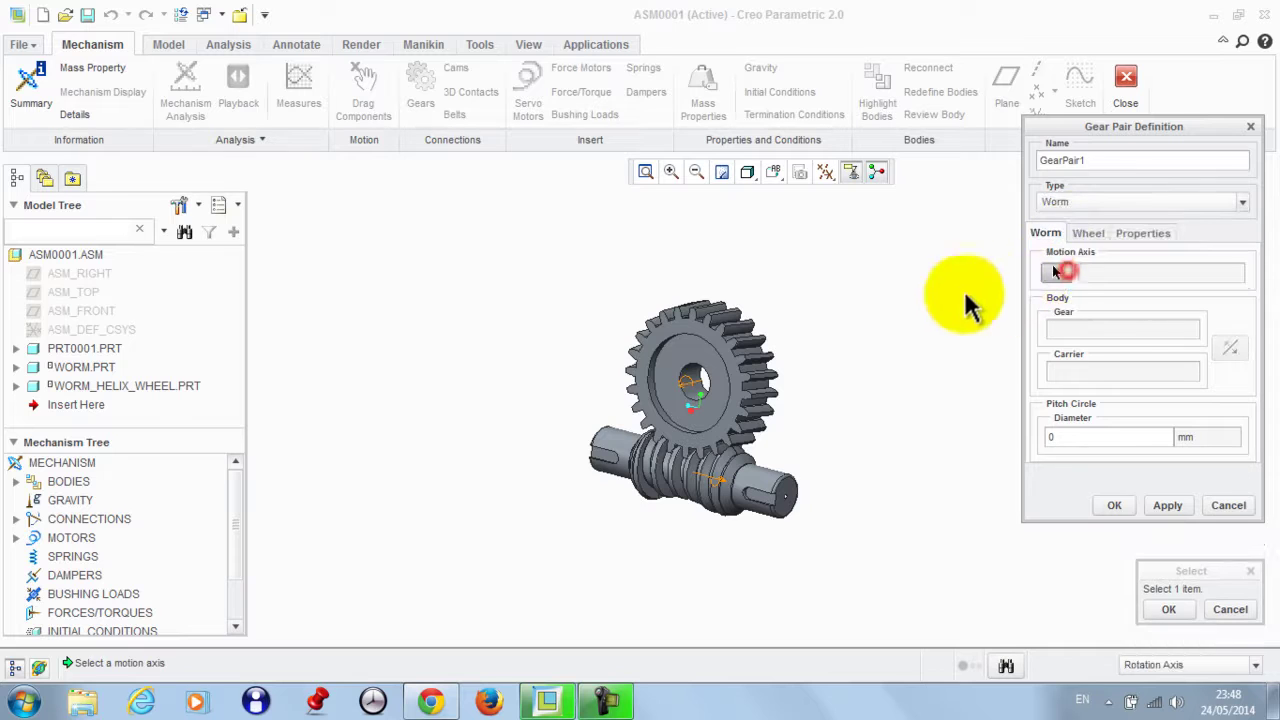
click(1055, 273)
scroll(760, 460, down, 3)
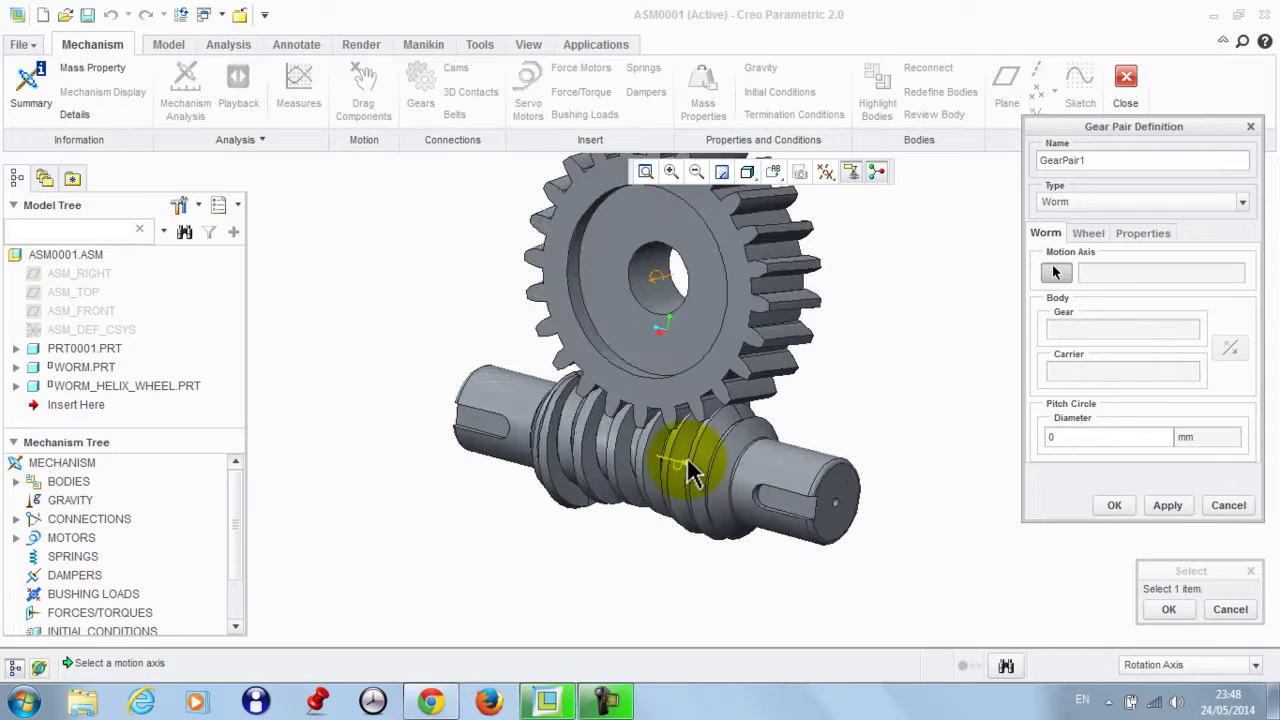
click(686, 472)
click(1070, 437)
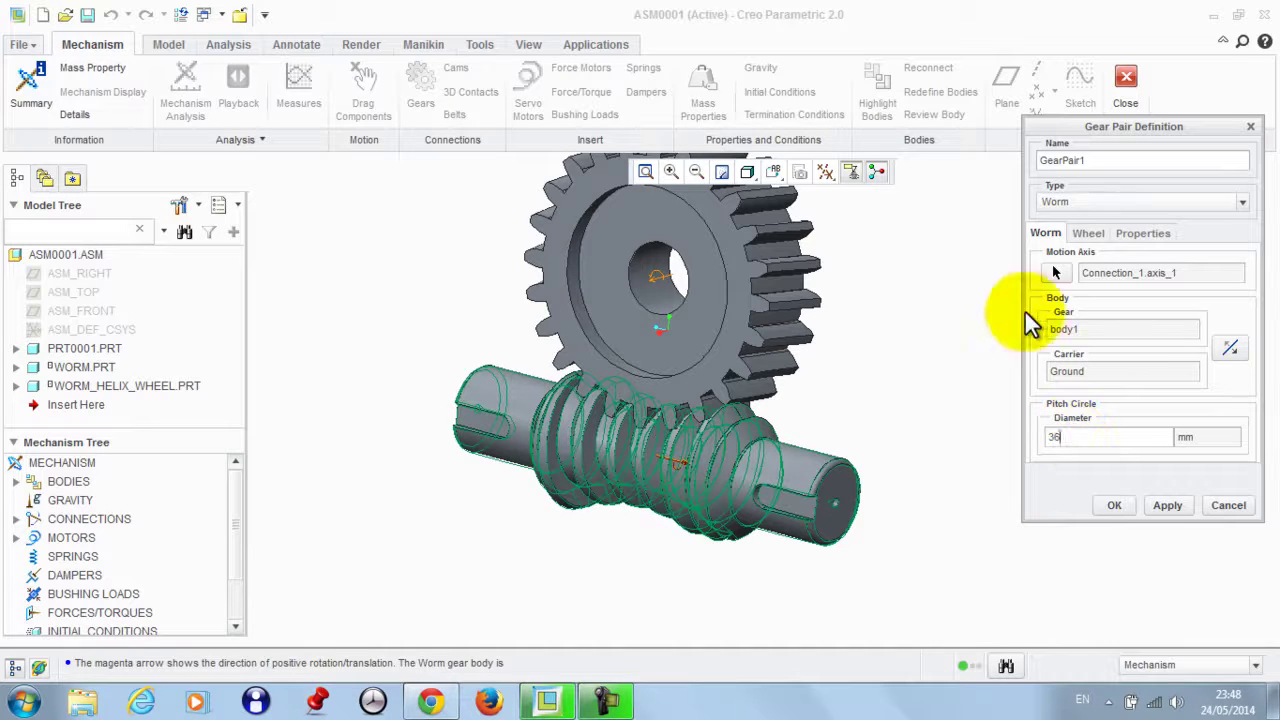
Step: Assign the wheel's axis (116 mm pitch diameter) and finish GearPair1
click(1088, 234)
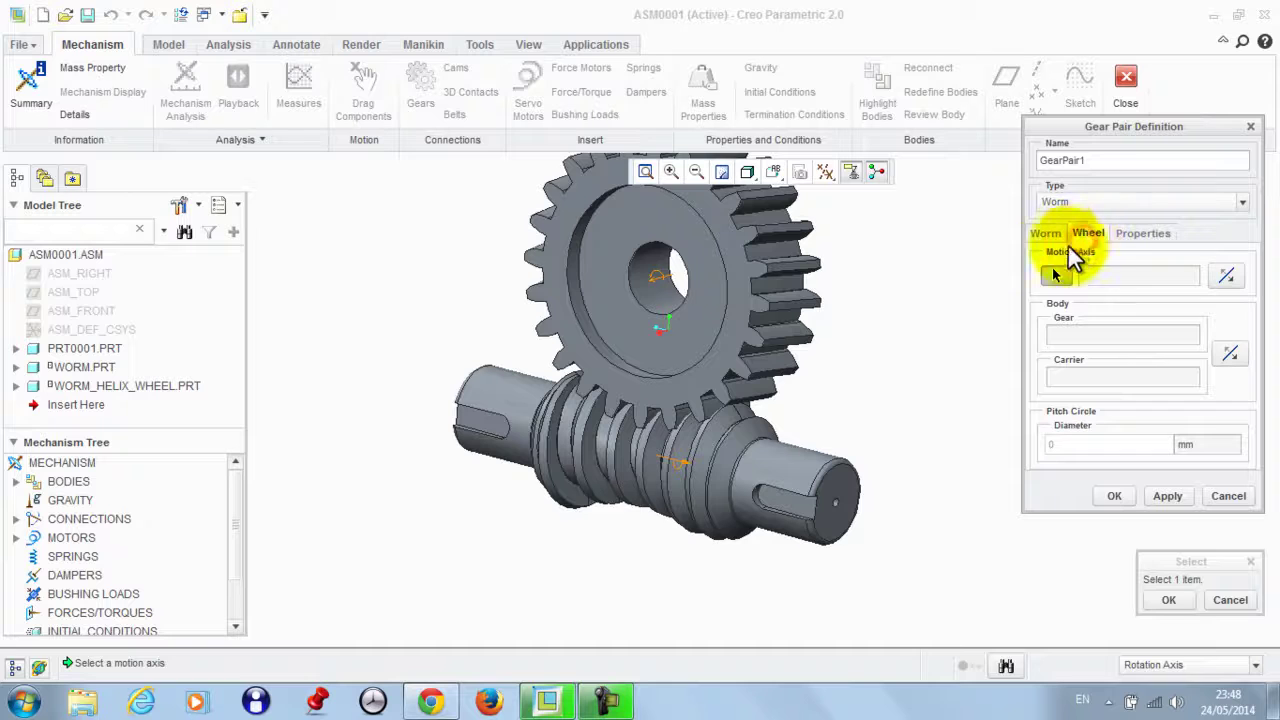
click(660, 284)
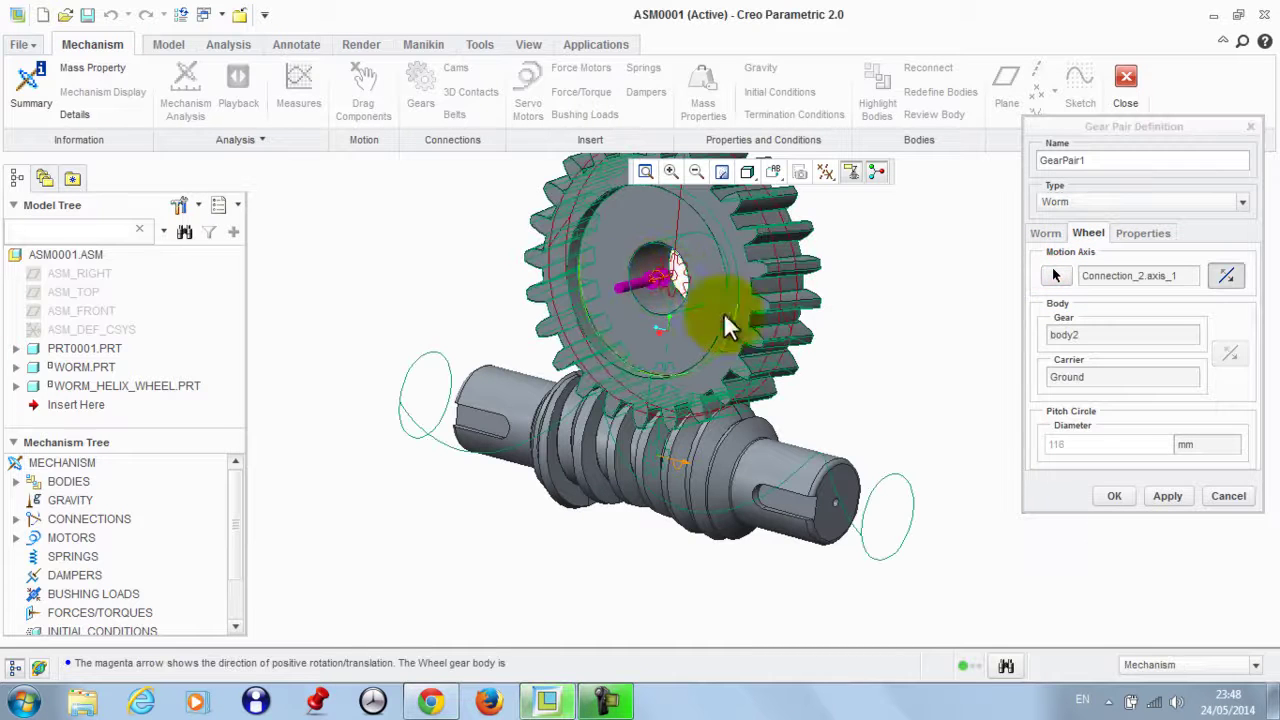
click(1160, 494)
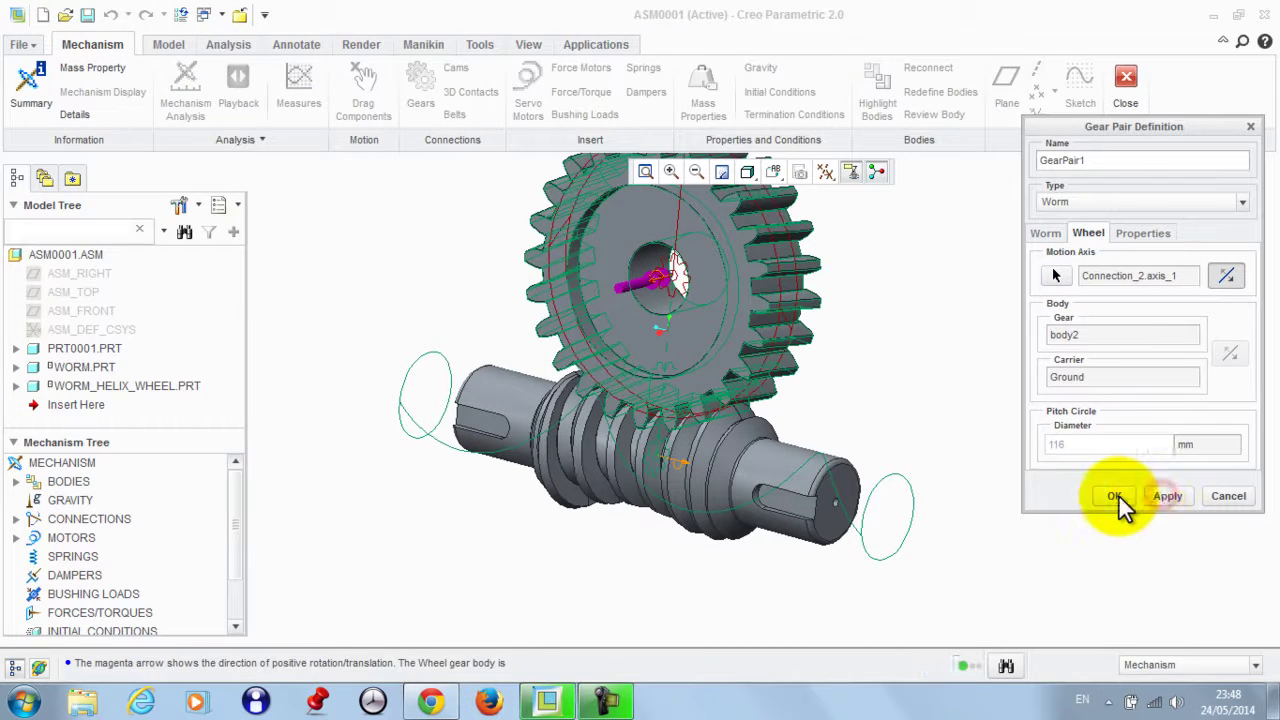
click(1117, 496)
scroll(948, 508, down, 3)
Step: Drag the wheel and then the worm to confirm they rotate together
scroll(770, 320, up, 2)
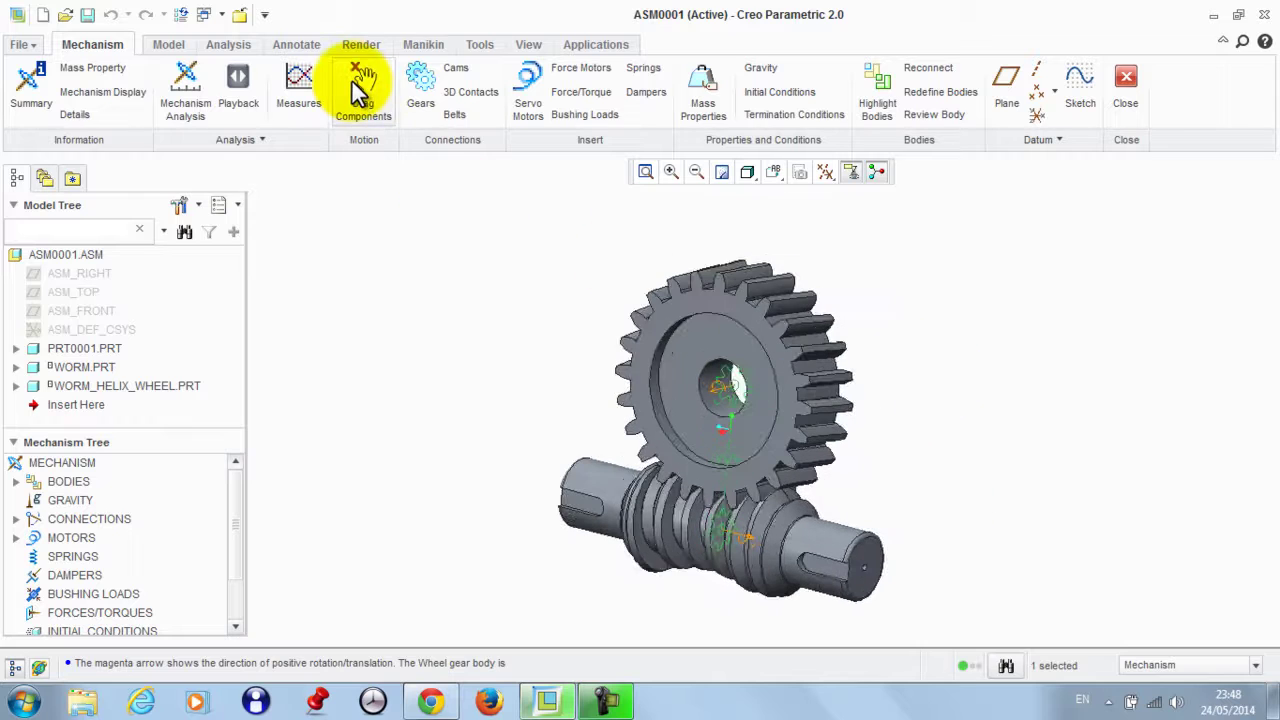
click(362, 88)
click(707, 293)
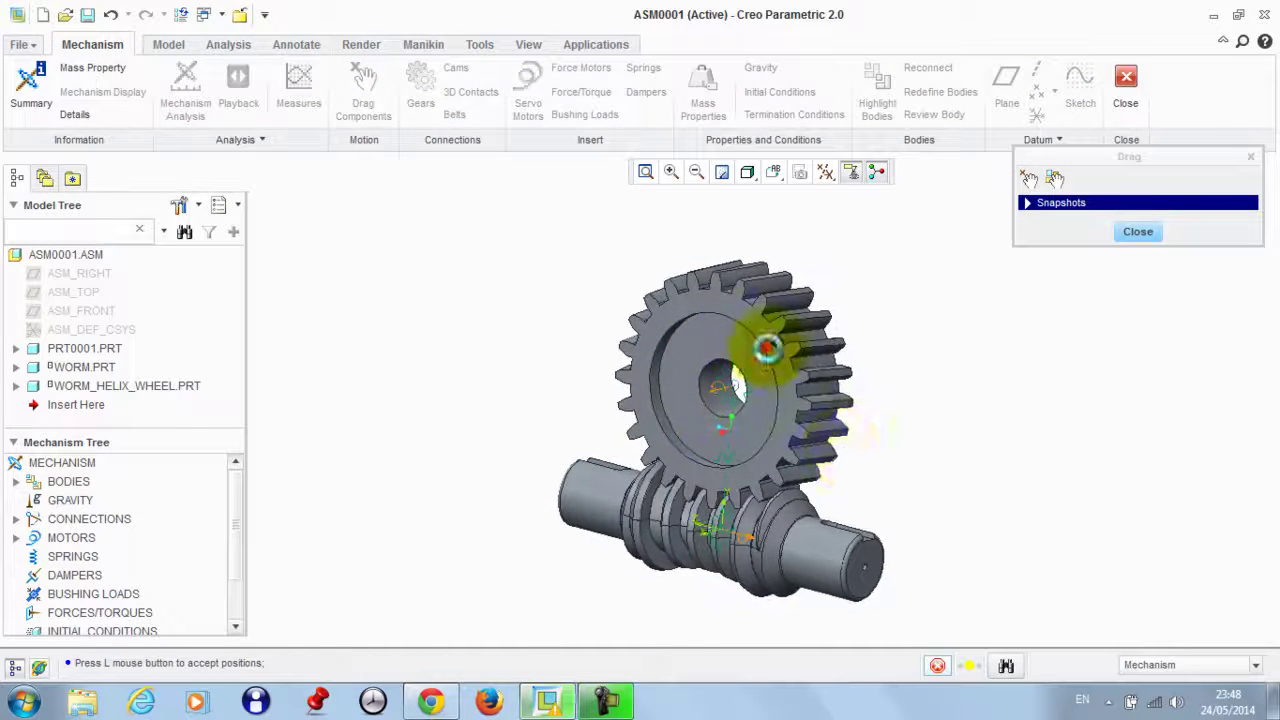
click(860, 535)
click(865, 545)
click(868, 550)
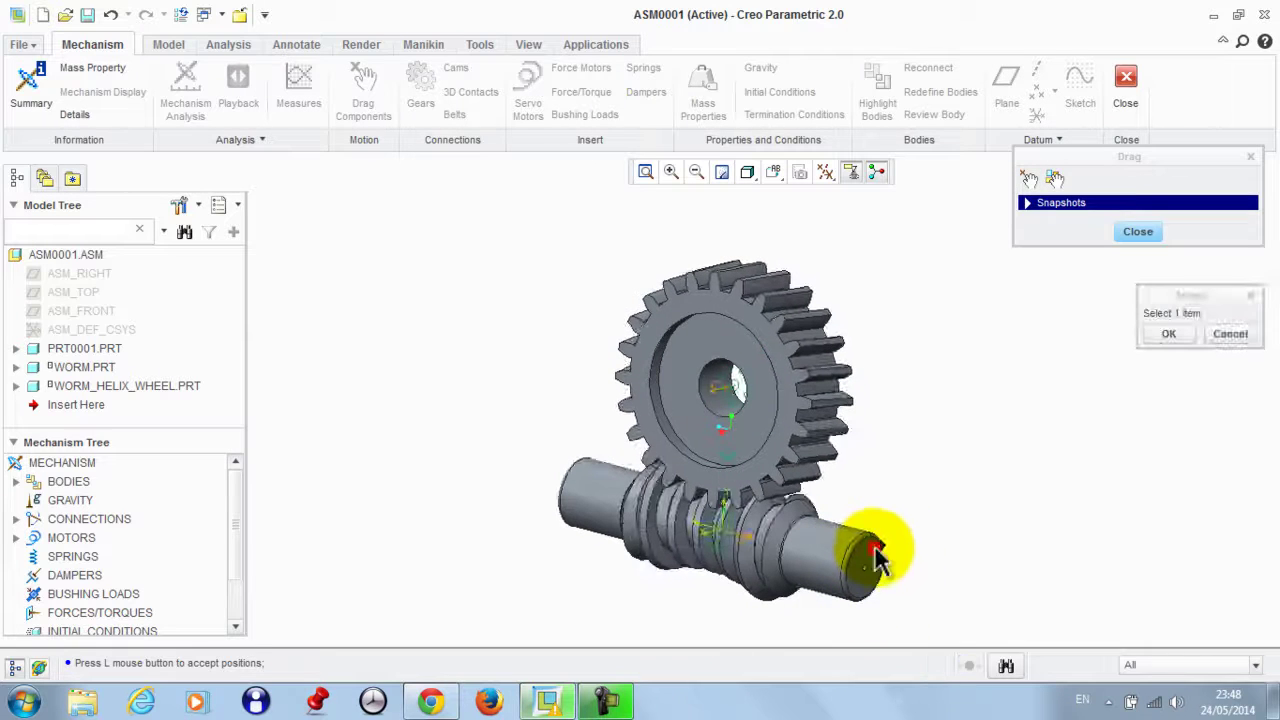
click(1125, 232)
scroll(736, 539, down, 2)
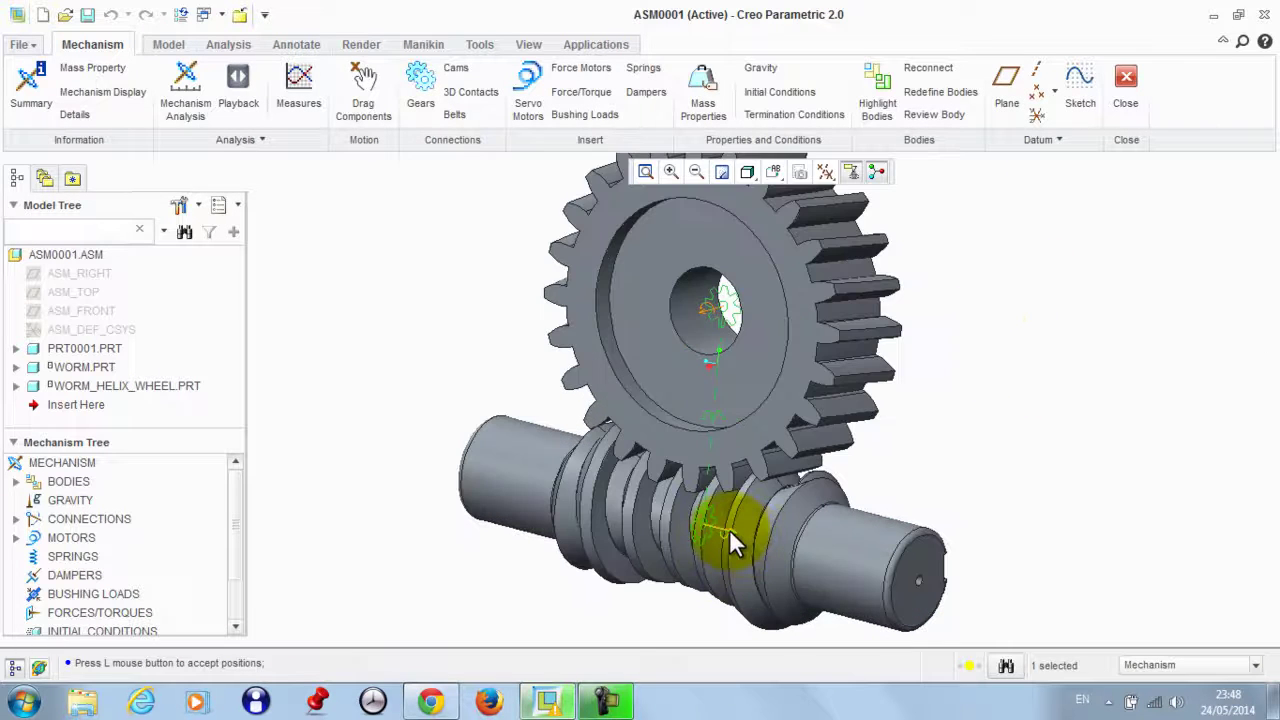
Step: Add ServoMotor1 on the worm's connection with a constant 20 deg/sec velocity
right_click(730, 533)
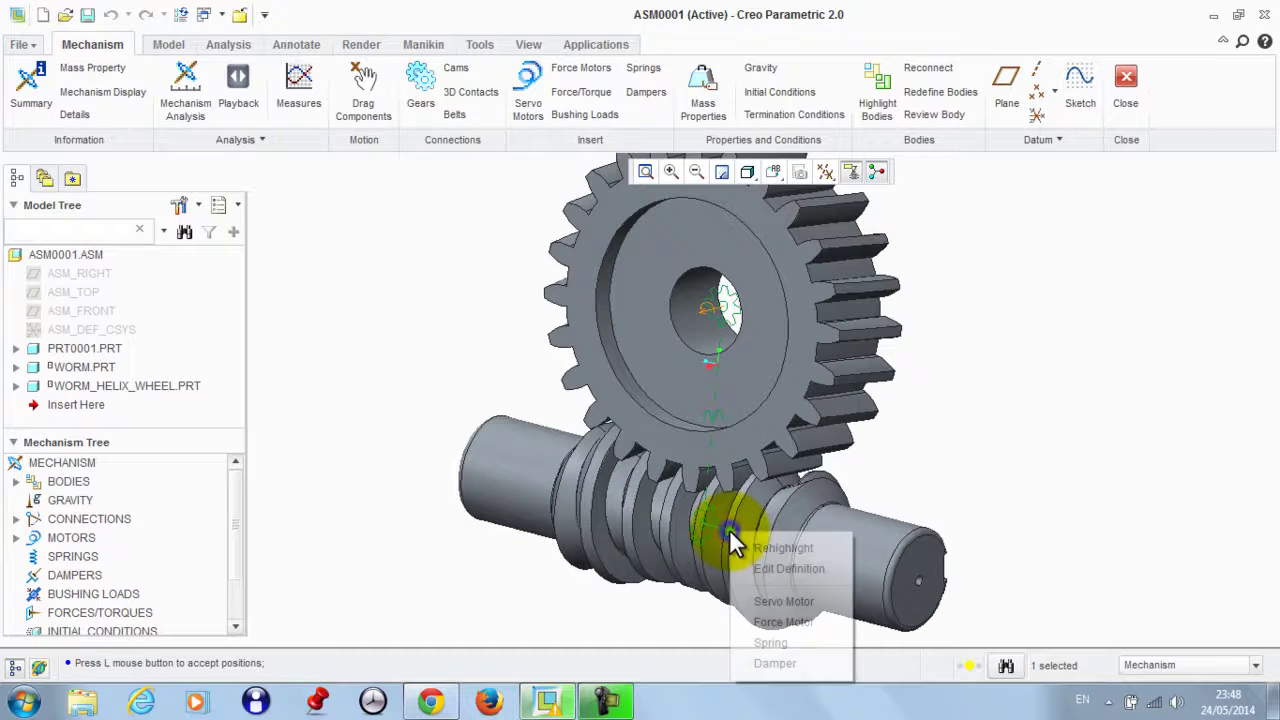
click(781, 602)
click(1087, 298)
click(1128, 334)
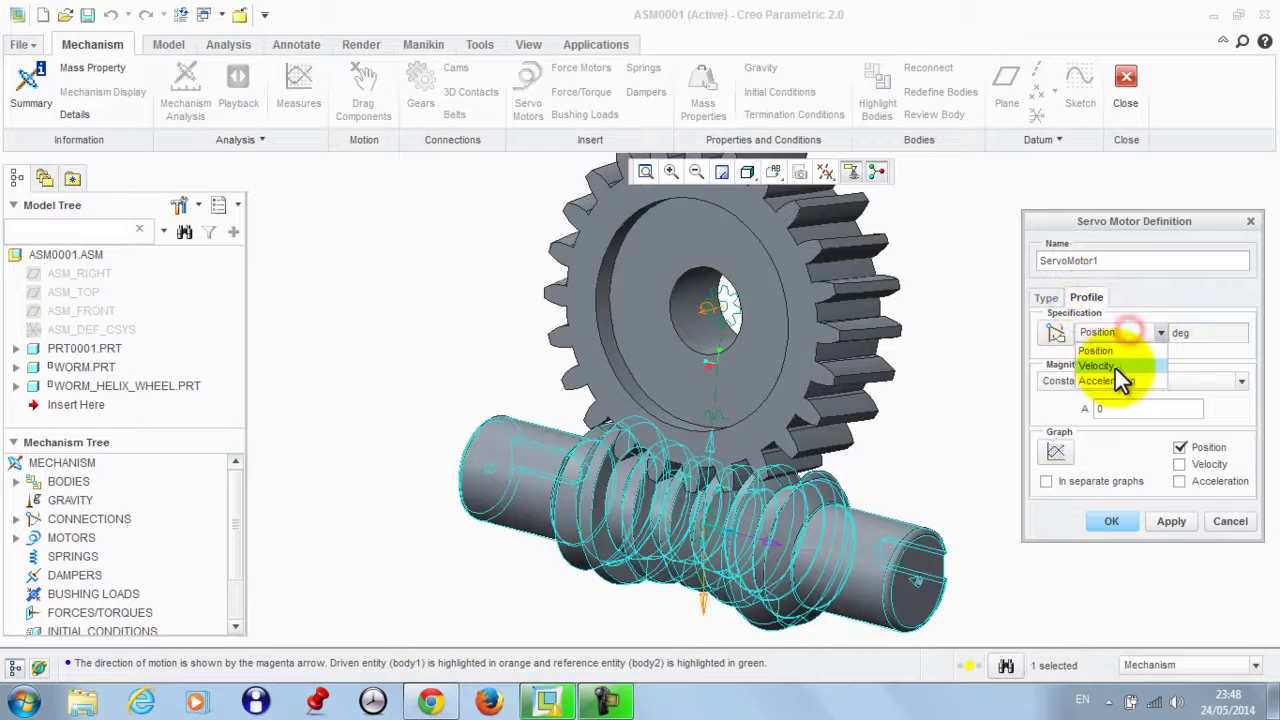
click(1115, 370)
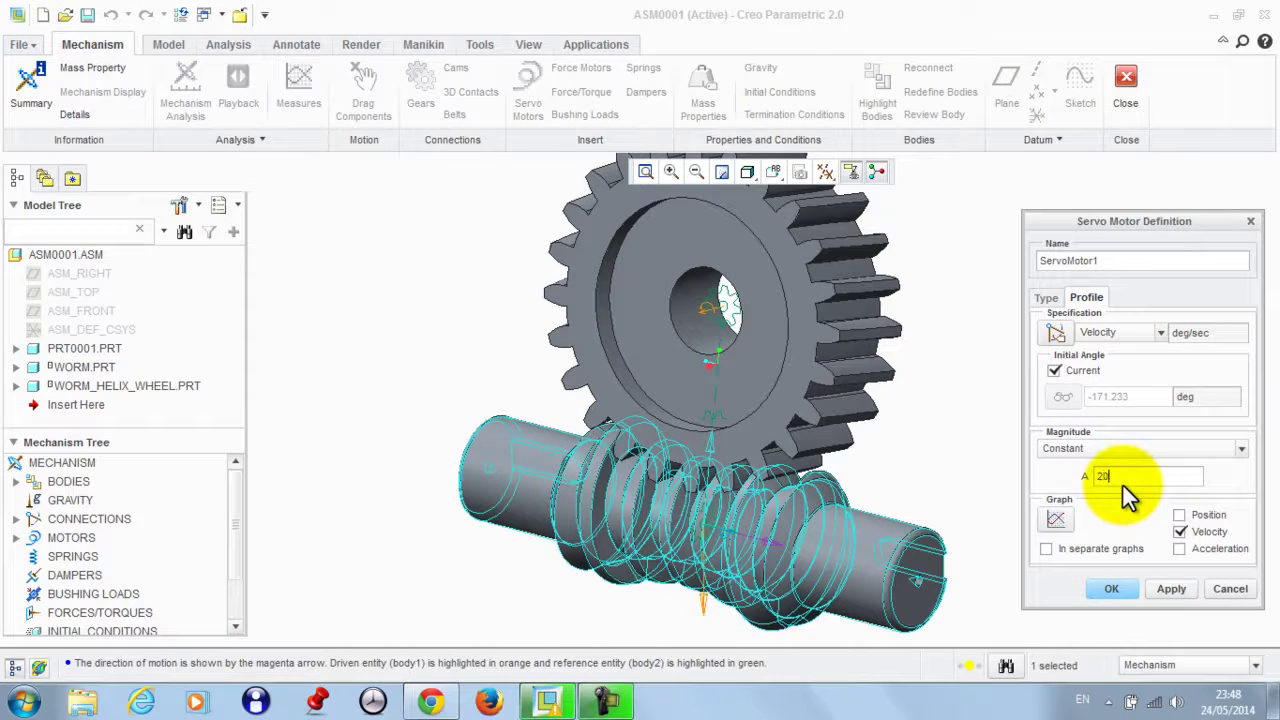
click(1111, 588)
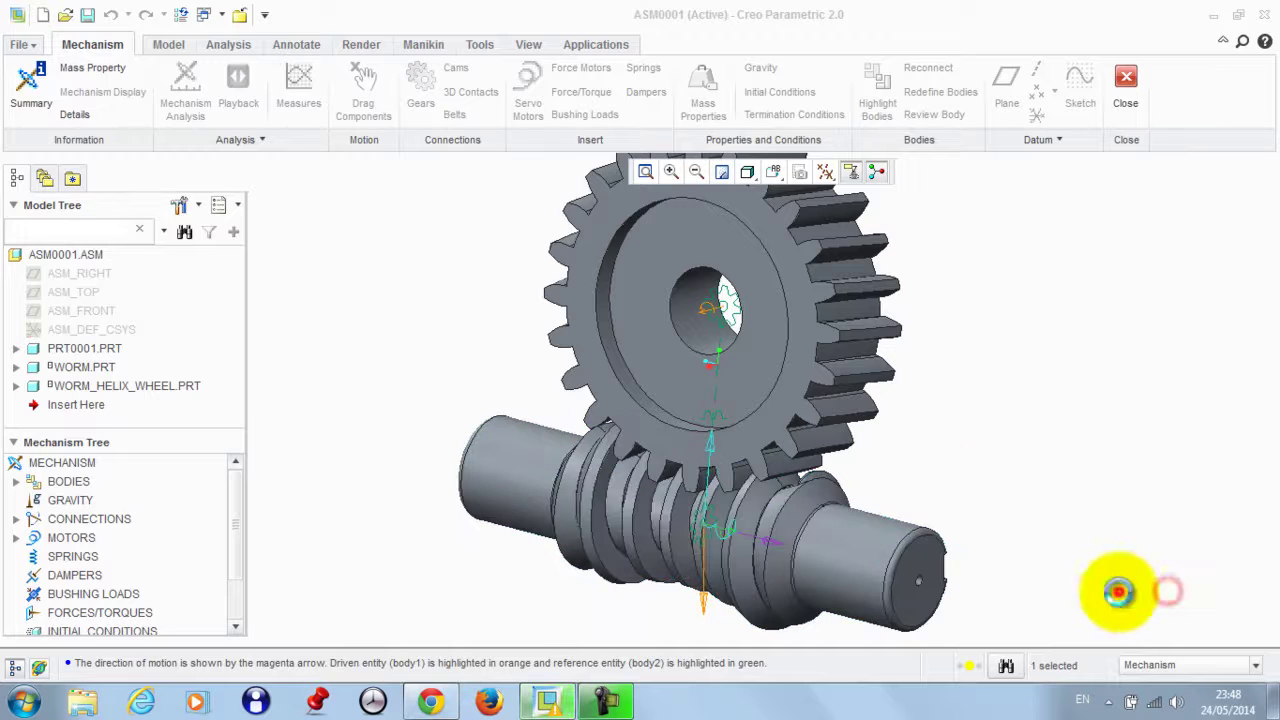
click(185, 90)
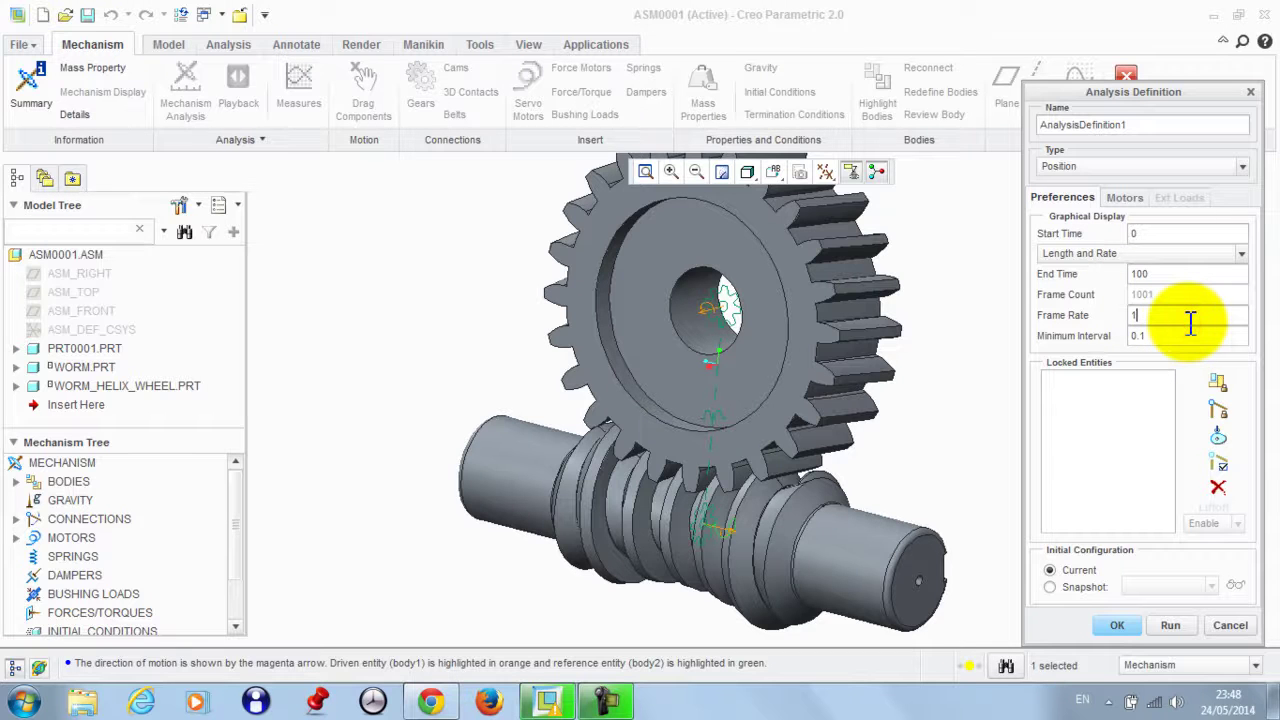
Step: Run AnalysisDefinition1 for 100 s at frame rate 1, then regenerate with current values
scroll(765, 456, up, 3)
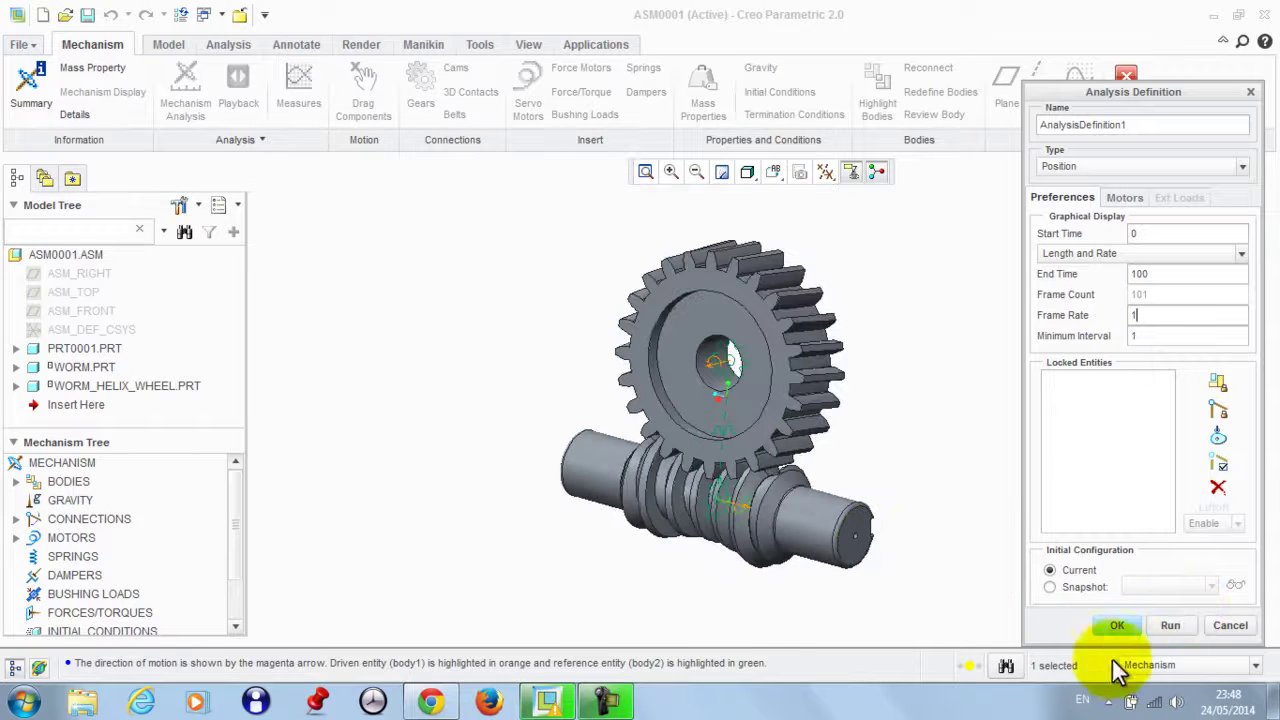
click(1171, 624)
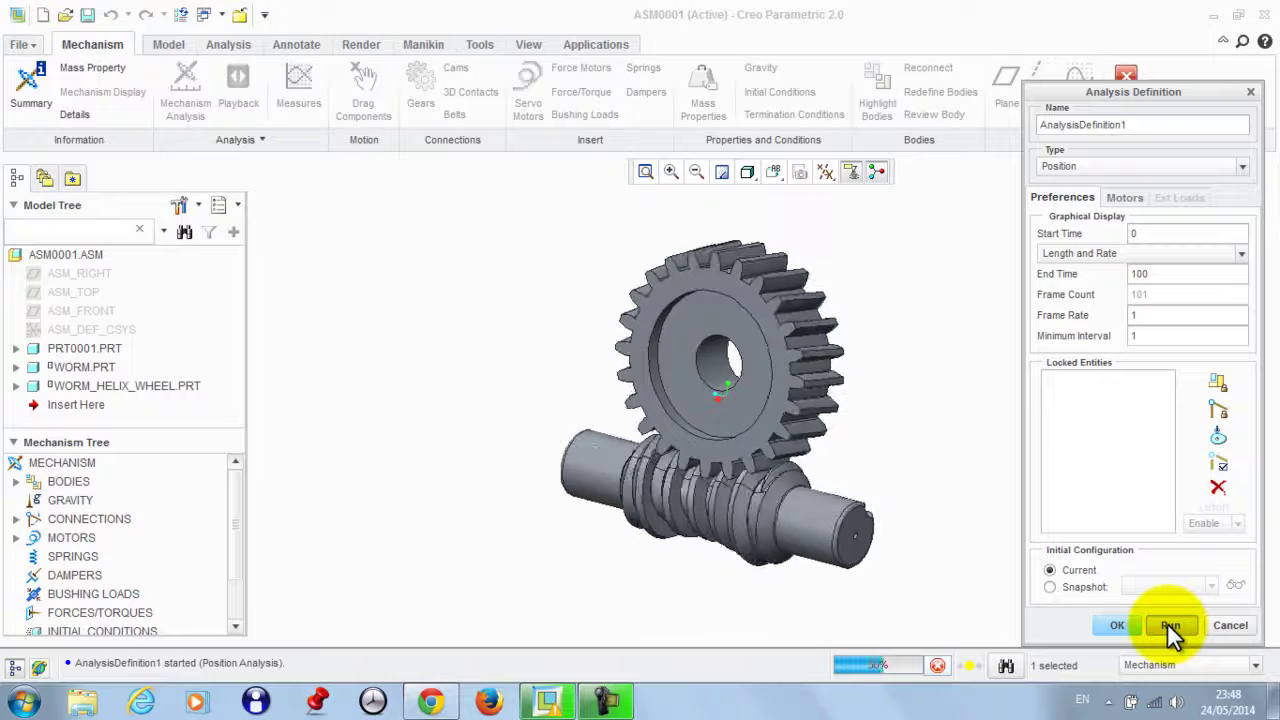
click(1117, 625)
click(969, 665)
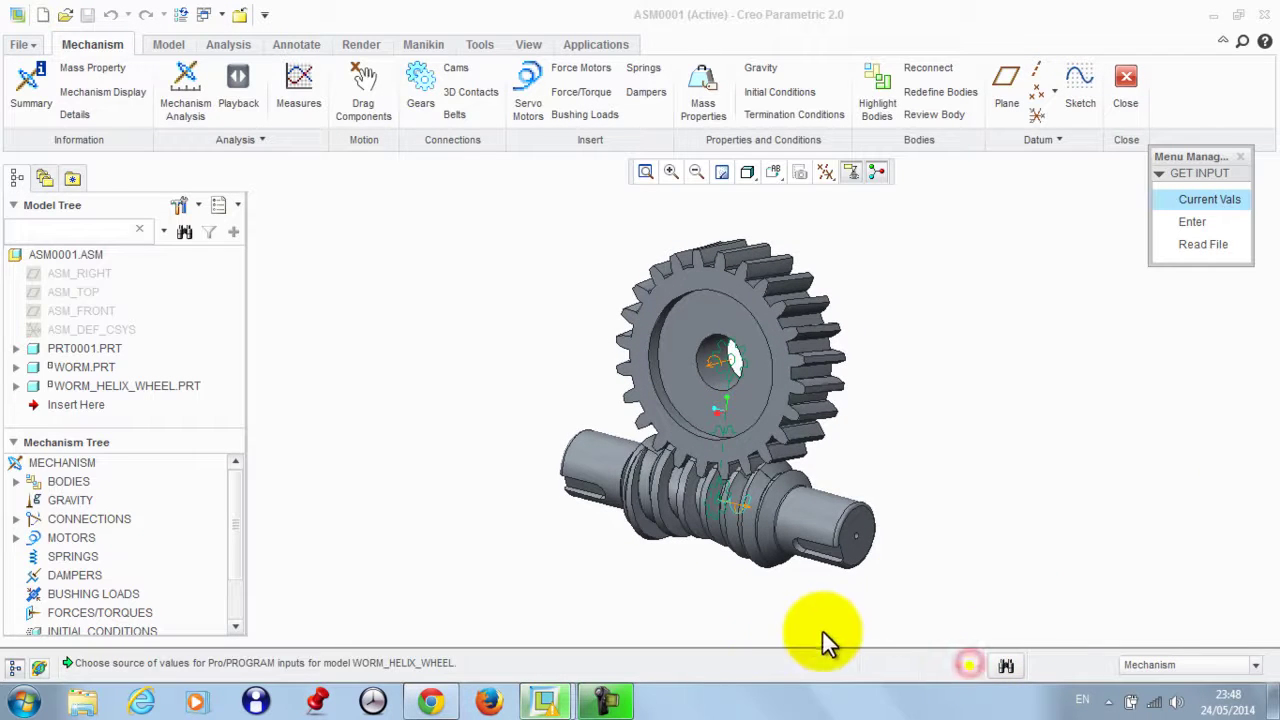
click(1188, 203)
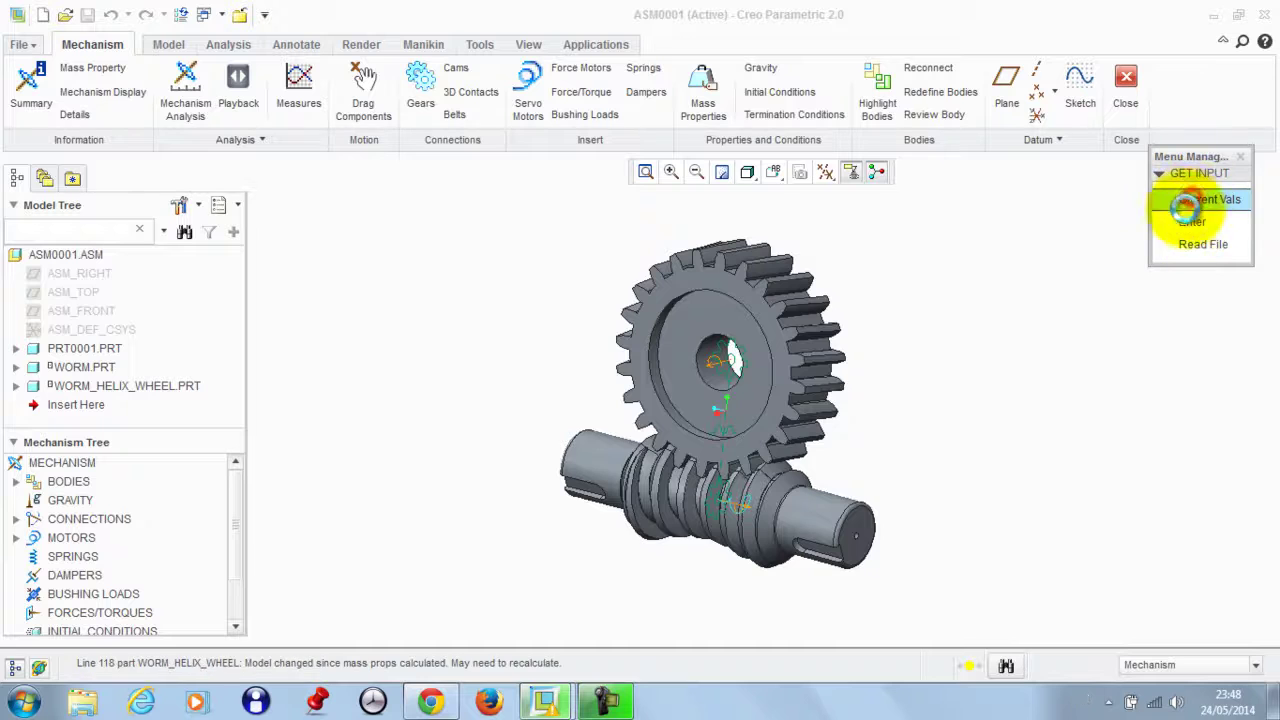
click(689, 606)
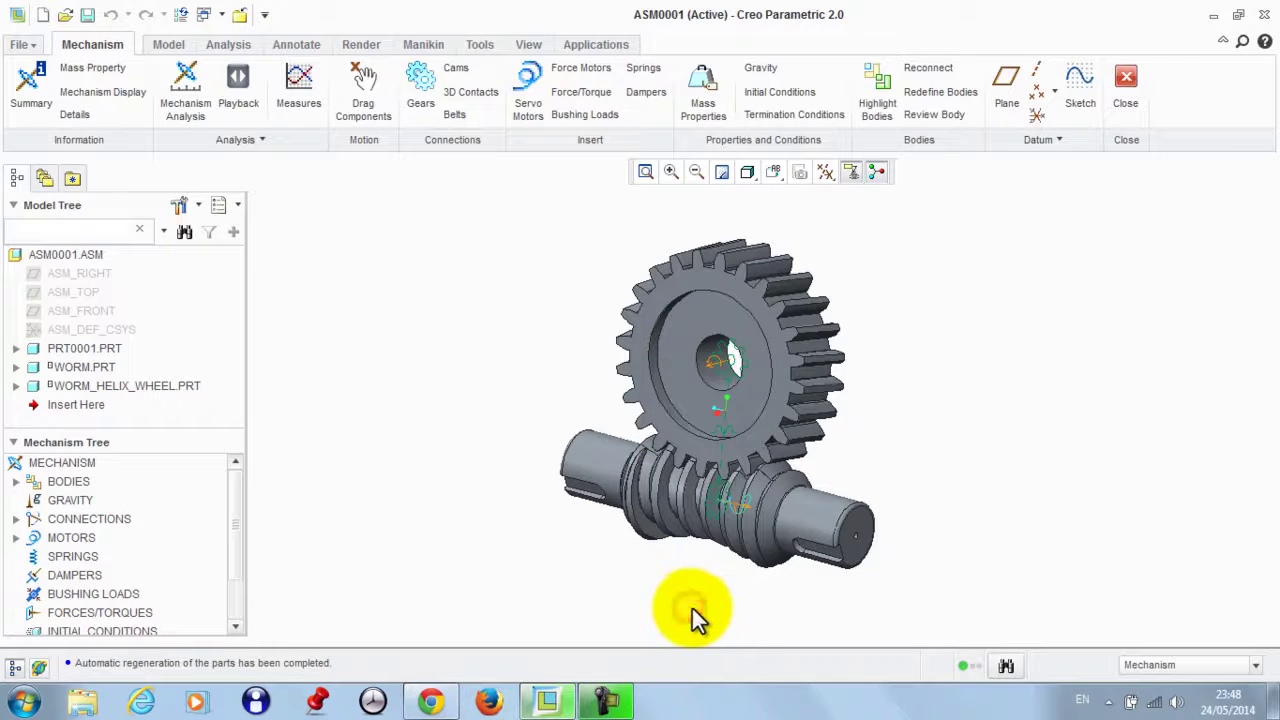